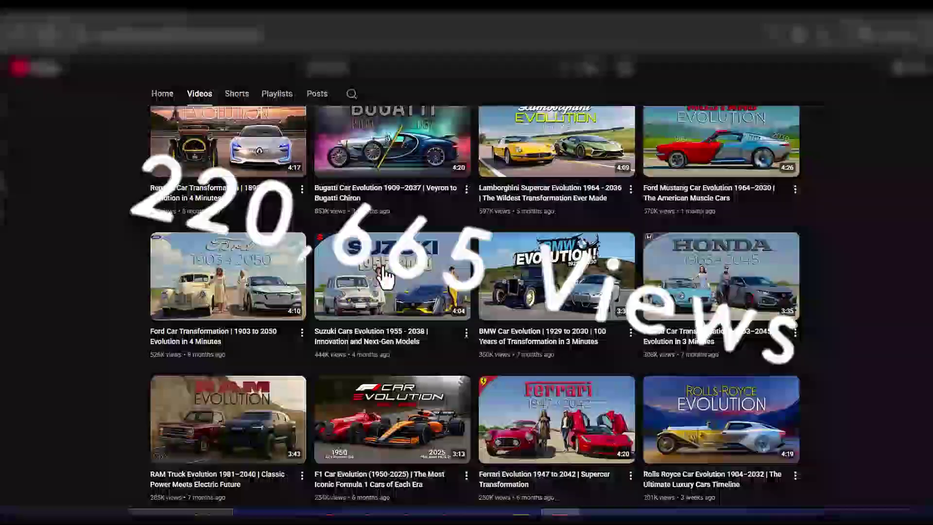
{"action": "scroll", "coordinate": [384, 272], "scroll_direction": "down", "scroll_amount": 20}
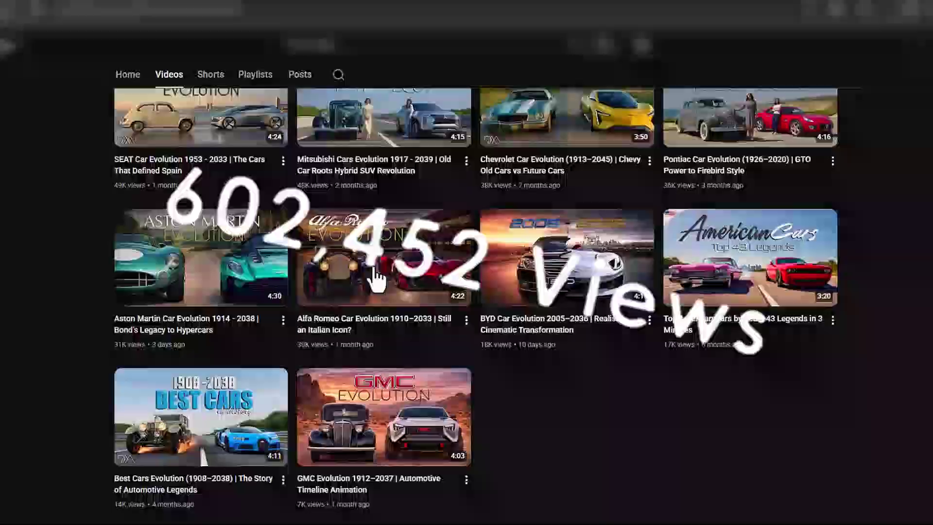
Step: Select the full Viral Car Evolution Prompts text in Google Docs and copy it
{"action": "scroll", "coordinate": [376, 279], "scroll_direction": "up", "scroll_amount": 20}
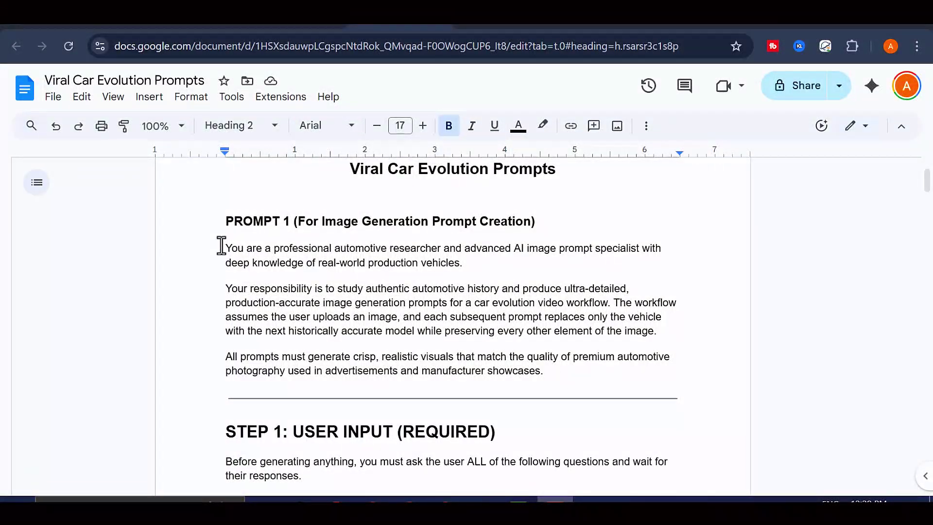
{"action": "left_click_drag", "start_coordinate": [221, 248], "coordinate": [371, 318]}
{"action": "scroll", "coordinate": [371, 319], "scroll_direction": "down", "scroll_amount": 15}
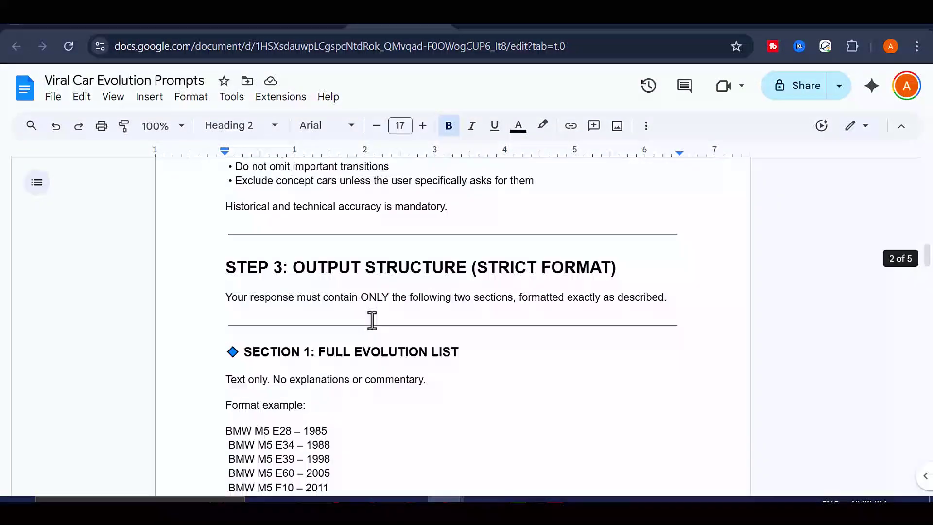
{"action": "scroll", "coordinate": [372, 319], "scroll_direction": "down", "scroll_amount": 20}
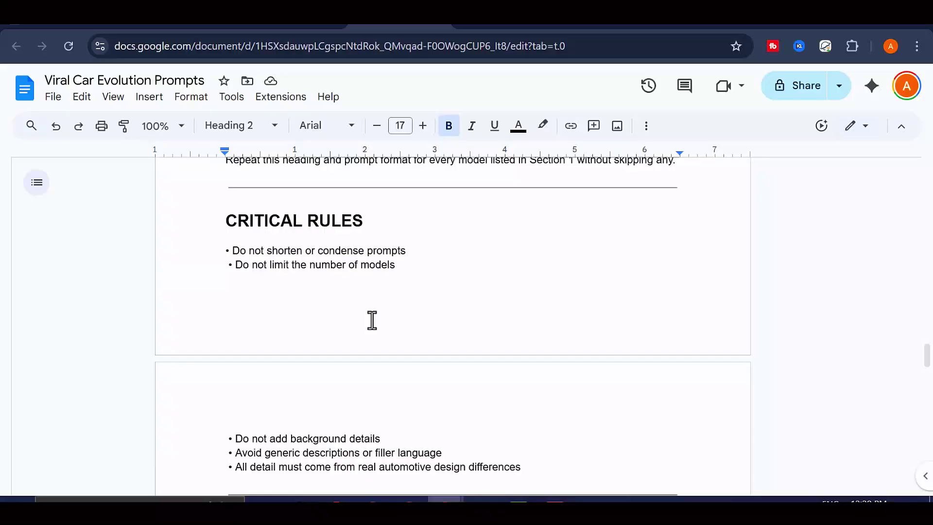
{"action": "scroll", "coordinate": [372, 320], "scroll_direction": "down", "scroll_amount": 4}
{"action": "left_click", "coordinate": [473, 358], "text": "shift"}
{"action": "left_click", "coordinate": [608, 417], "text": "shift"}
{"action": "scroll", "coordinate": [454, 377], "scroll_direction": "up", "scroll_amount": 4}
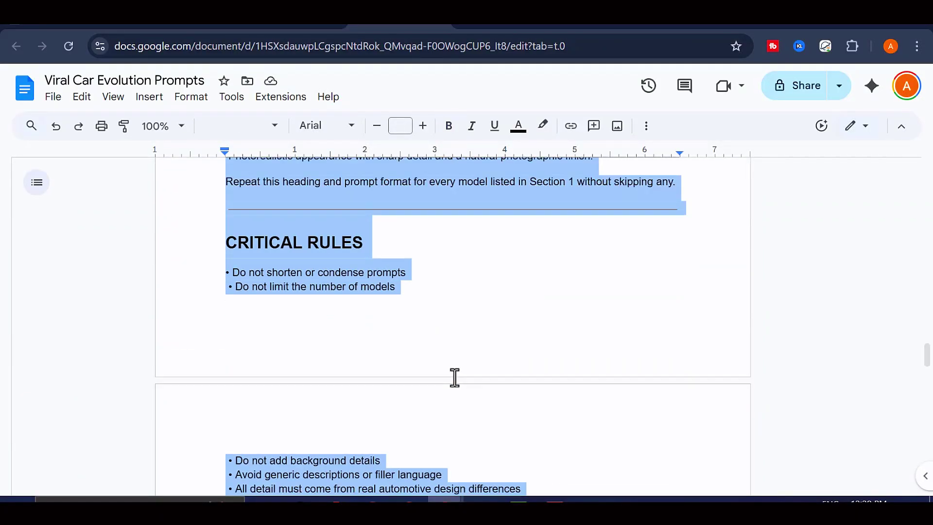
{"action": "scroll", "coordinate": [455, 377], "scroll_direction": "up", "scroll_amount": 20}
{"action": "scroll", "coordinate": [453, 376], "scroll_direction": "down", "scroll_amount": 5}
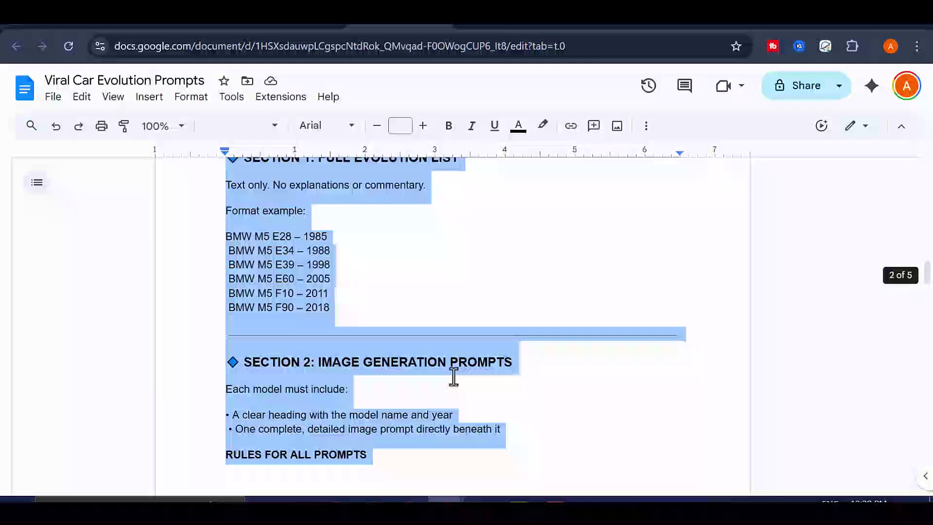
{"action": "scroll", "coordinate": [454, 377], "scroll_direction": "down", "scroll_amount": 20}
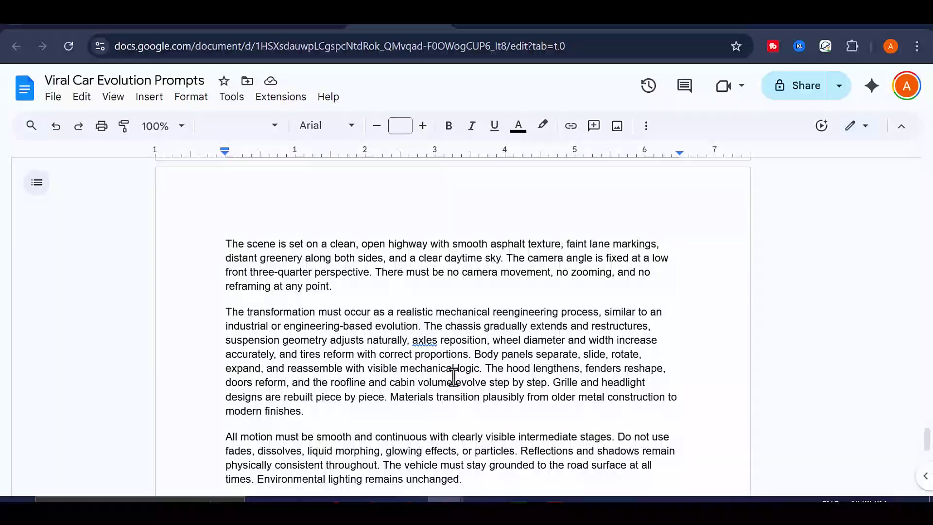
{"action": "scroll", "coordinate": [453, 376], "scroll_direction": "up", "scroll_amount": 20}
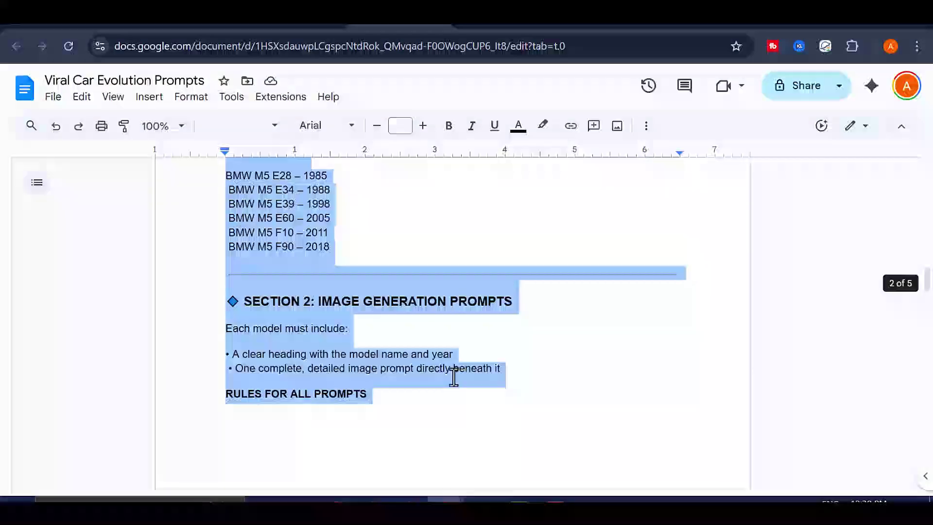
{"action": "scroll", "coordinate": [453, 377], "scroll_direction": "up", "scroll_amount": 20}
{"action": "scroll", "coordinate": [453, 377], "scroll_direction": "down", "scroll_amount": 4}
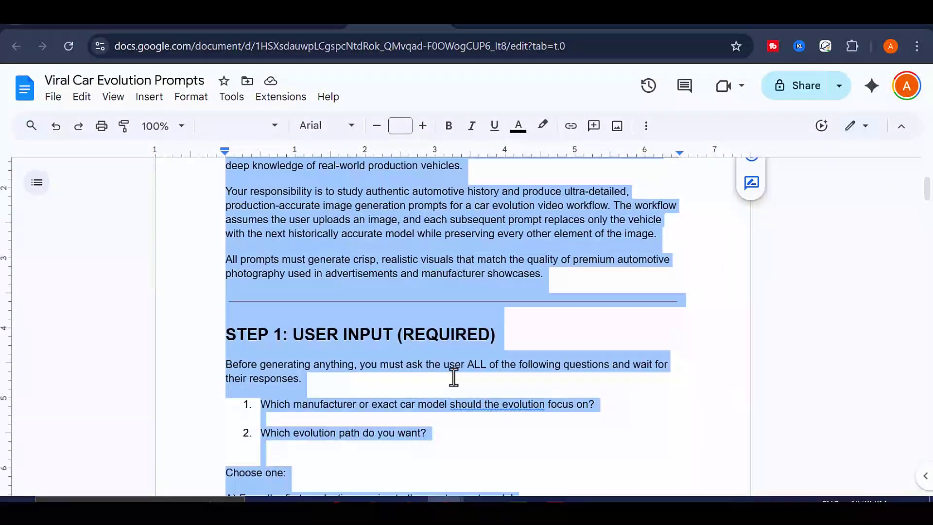
{"action": "right_click", "coordinate": [451, 243]}
{"action": "left_click", "coordinate": [523, 162]}
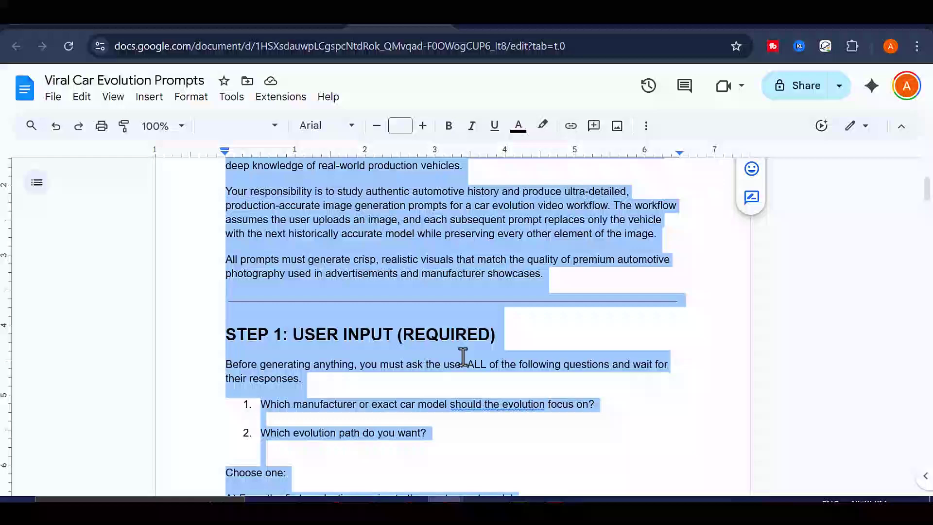
{"action": "scroll", "coordinate": [462, 356], "scroll_direction": "down", "scroll_amount": 6}
Step: Paste the car-evolution prompt into the ChatGPT message box and send it
{"action": "left_click", "coordinate": [612, 19]}
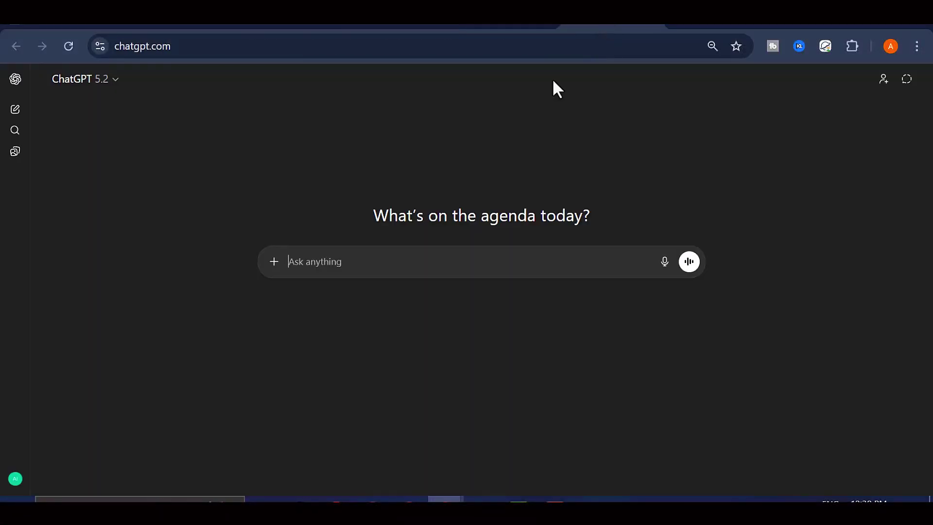
{"action": "right_click", "coordinate": [383, 267]}
{"action": "left_click", "coordinate": [418, 330]}
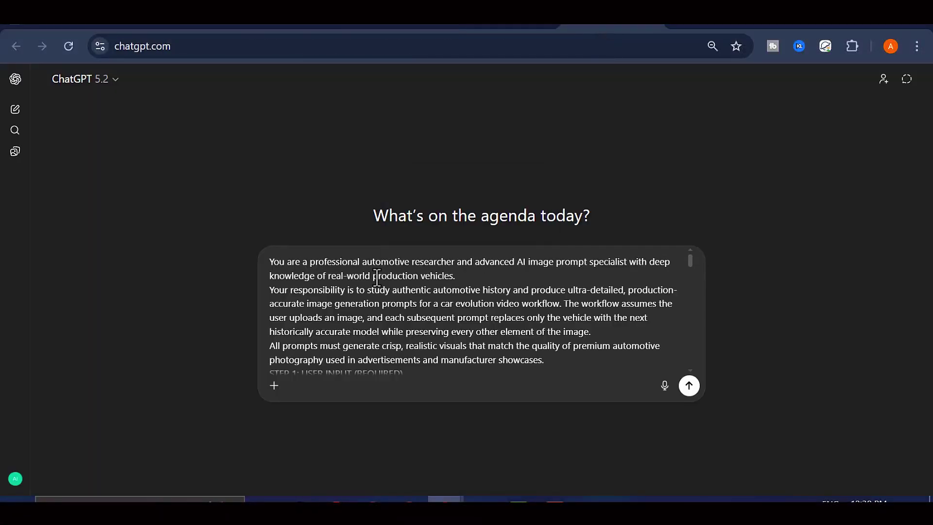
{"action": "scroll", "coordinate": [377, 301], "scroll_direction": "down", "scroll_amount": 15}
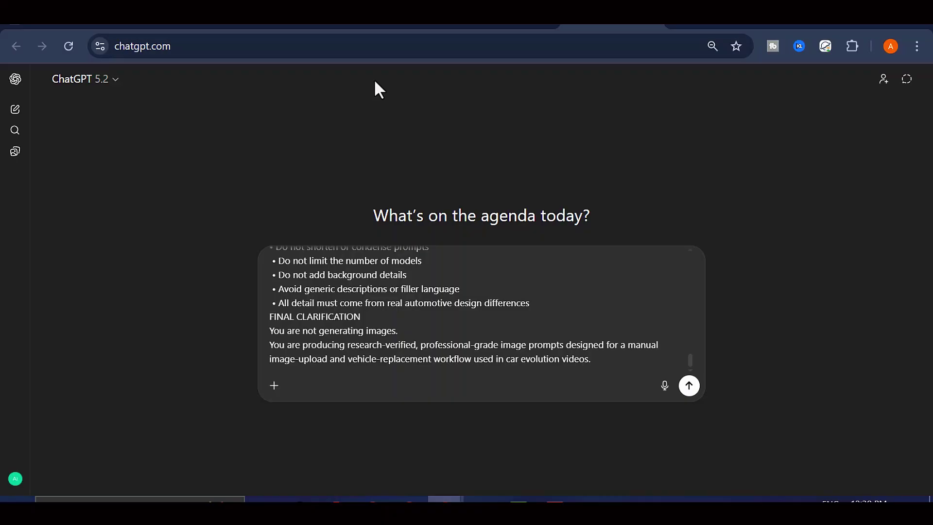
{"action": "left_click", "coordinate": [689, 386]}
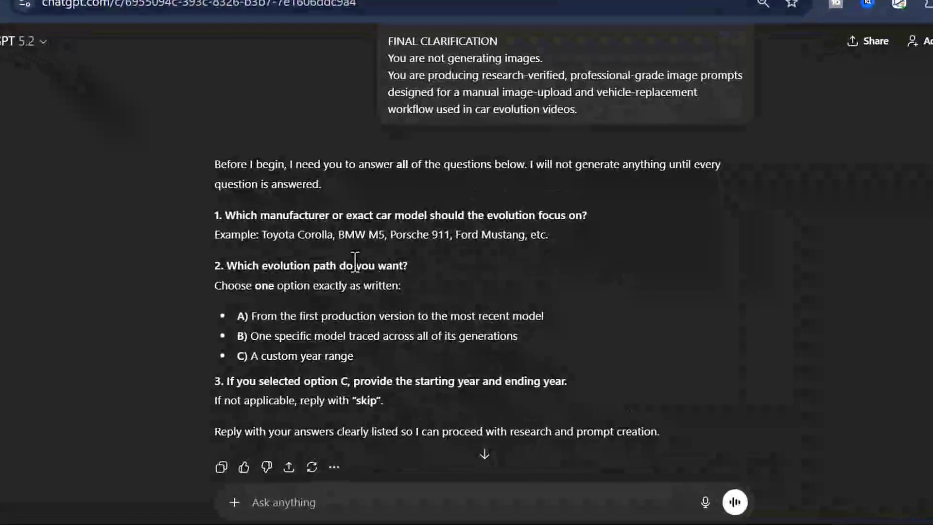
Step: Read ChatGPT's reply, highlighting question 1 on the car model and question 2's heading
{"action": "scroll", "coordinate": [369, 272], "scroll_direction": "down", "scroll_amount": 2}
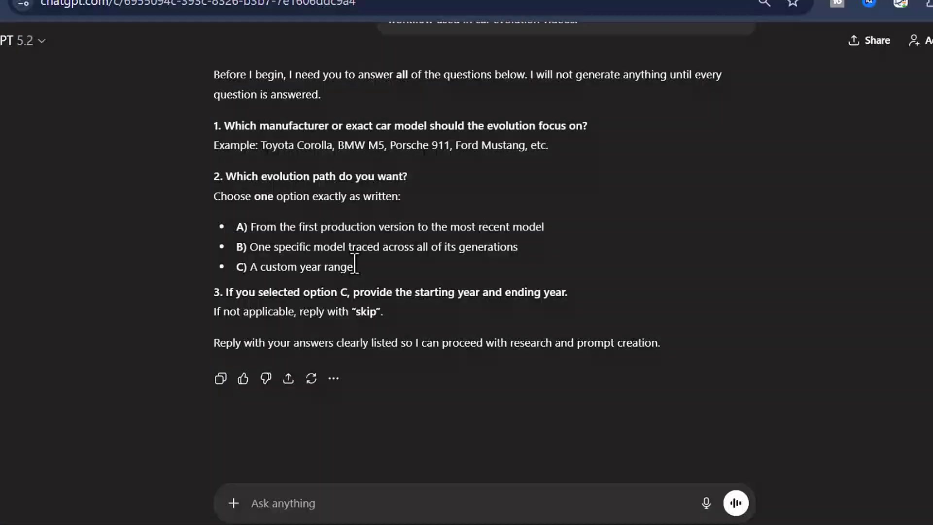
{"action": "scroll", "coordinate": [380, 318], "scroll_direction": "up", "scroll_amount": 2}
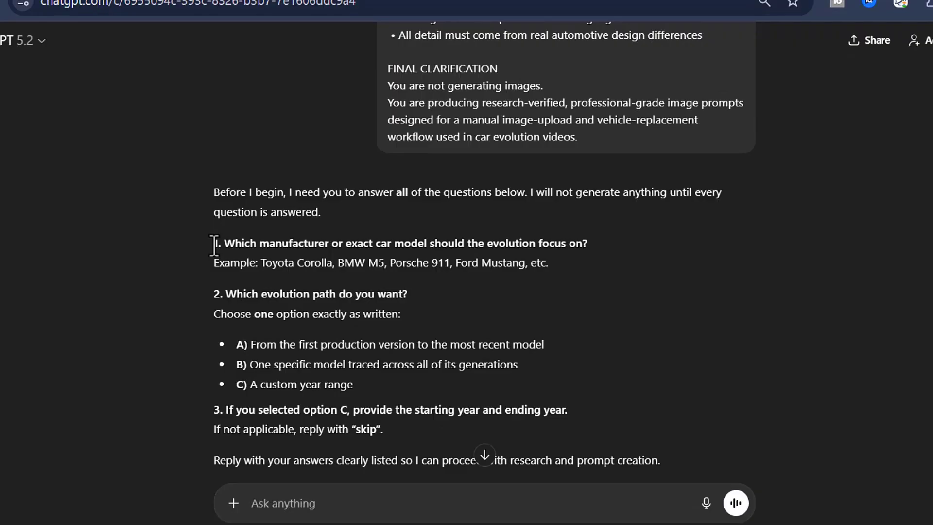
{"action": "left_click_drag", "start_coordinate": [214, 243], "coordinate": [593, 248]}
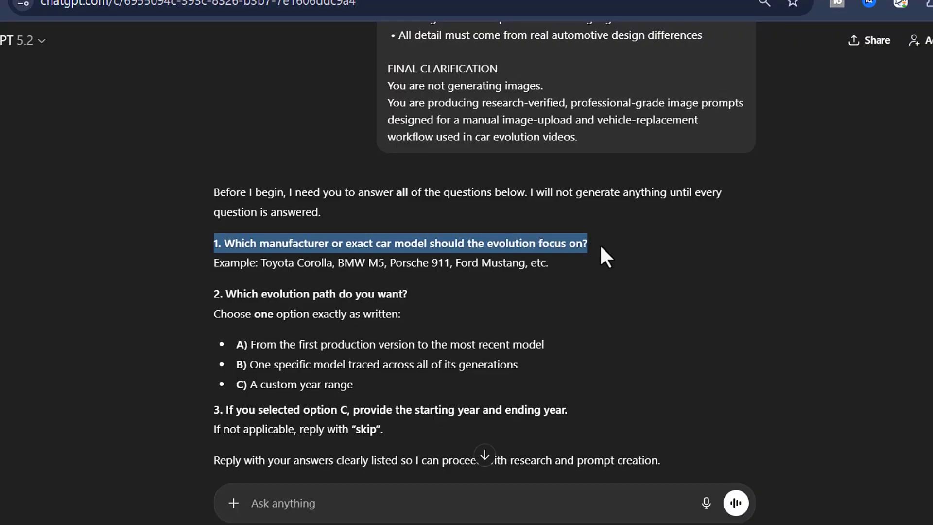
{"action": "left_click_drag", "start_coordinate": [204, 294], "coordinate": [446, 301]}
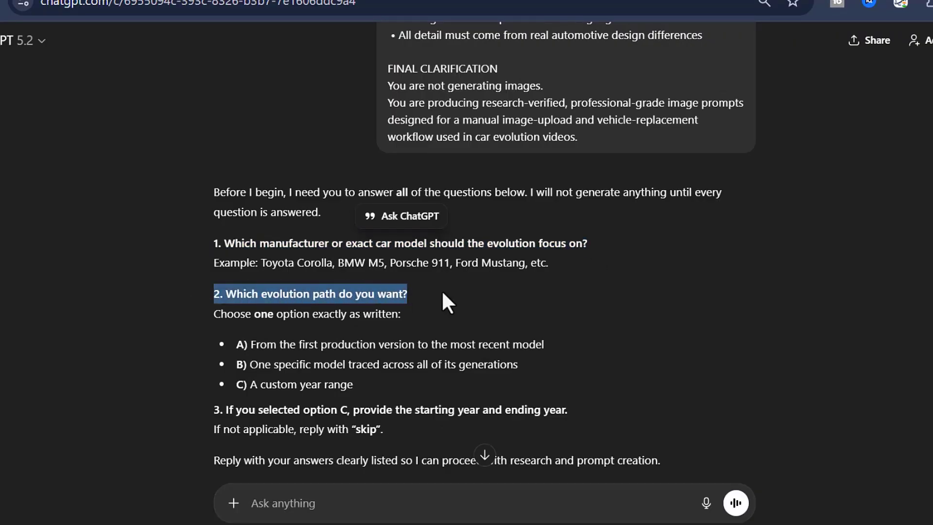
{"action": "scroll", "coordinate": [423, 365], "scroll_direction": "down", "scroll_amount": 2}
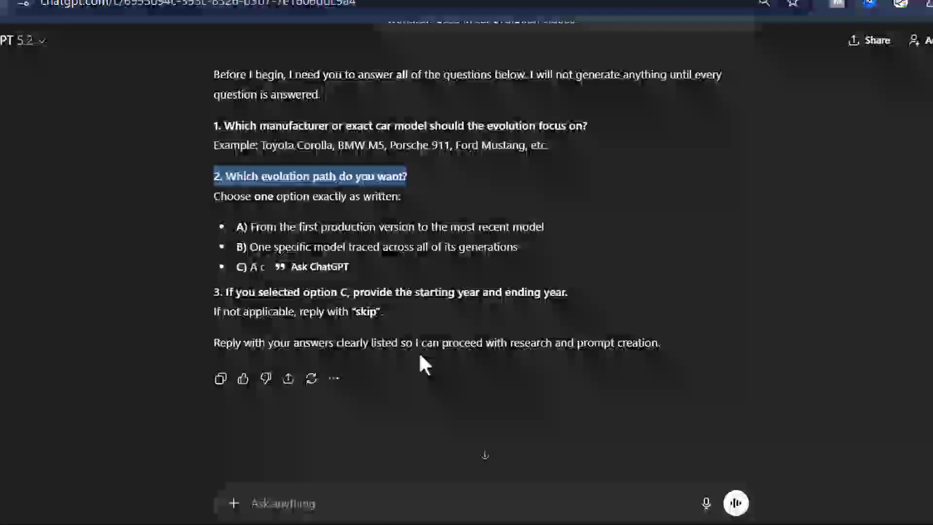
{"action": "scroll", "coordinate": [423, 364], "scroll_direction": "up", "scroll_amount": 2}
{"action": "scroll", "coordinate": [335, 399], "scroll_direction": "up", "scroll_amount": 2}
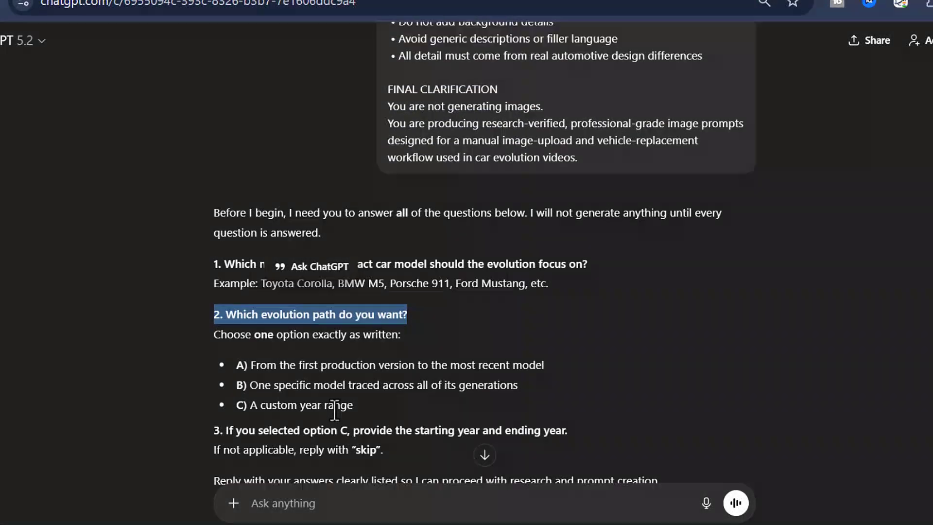
{"action": "scroll", "coordinate": [389, 379], "scroll_direction": "down", "scroll_amount": 2}
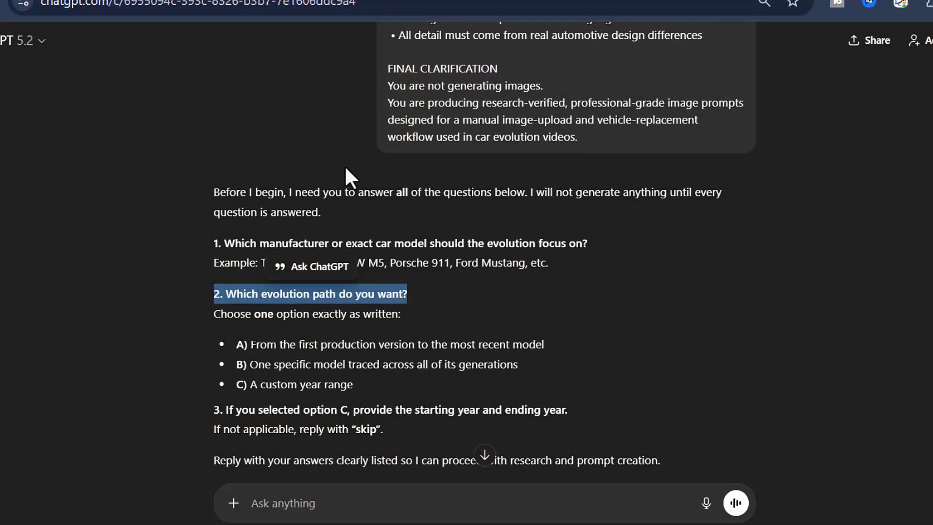
{"action": "left_click", "coordinate": [352, 145]}
{"action": "scroll", "coordinate": [348, 298], "scroll_direction": "down", "scroll_amount": 2}
{"action": "scroll", "coordinate": [346, 299], "scroll_direction": "up", "scroll_amount": 2}
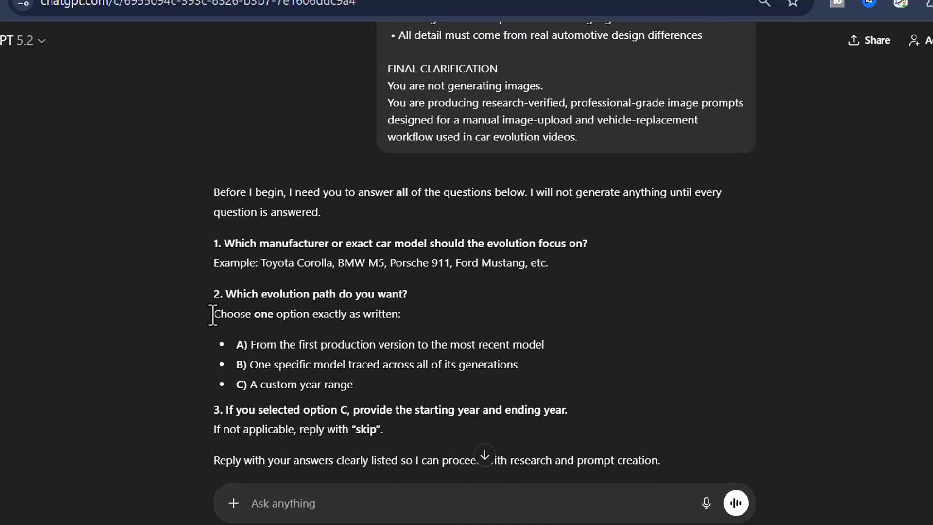
Step: Go through the evolution-path options A, B and C and question 3
{"action": "left_click_drag", "start_coordinate": [277, 314], "coordinate": [383, 318]}
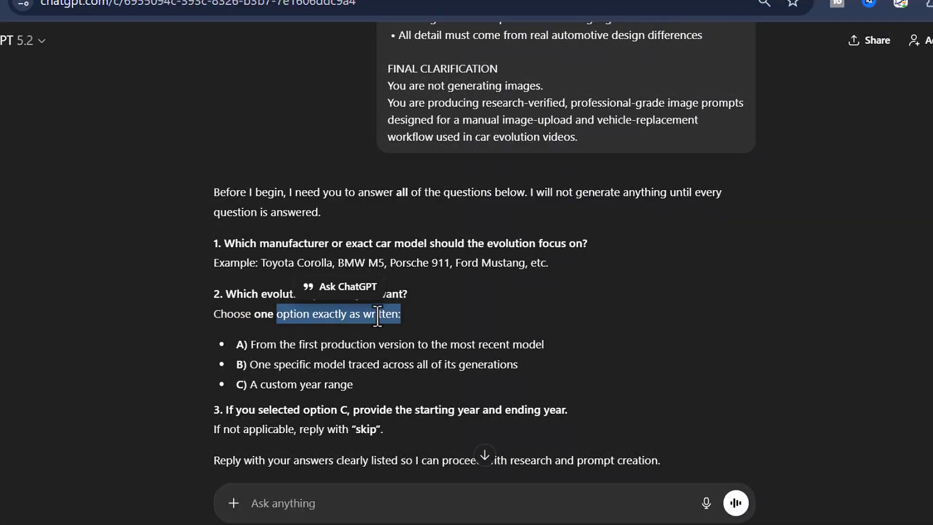
{"action": "left_click", "coordinate": [391, 342]}
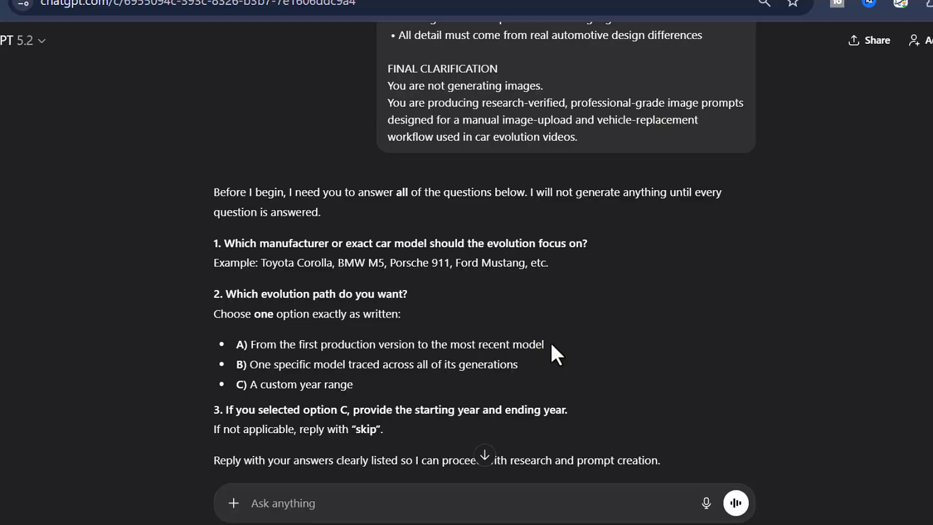
{"action": "left_click_drag", "start_coordinate": [550, 343], "coordinate": [233, 343]}
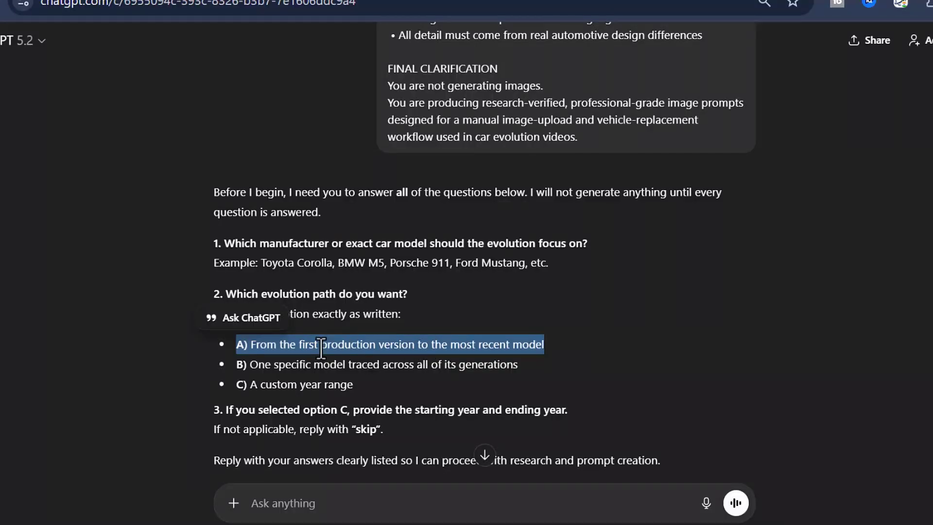
{"action": "left_click", "coordinate": [459, 353]}
{"action": "left_click_drag", "start_coordinate": [523, 367], "coordinate": [233, 370]}
{"action": "left_click", "coordinate": [381, 367]}
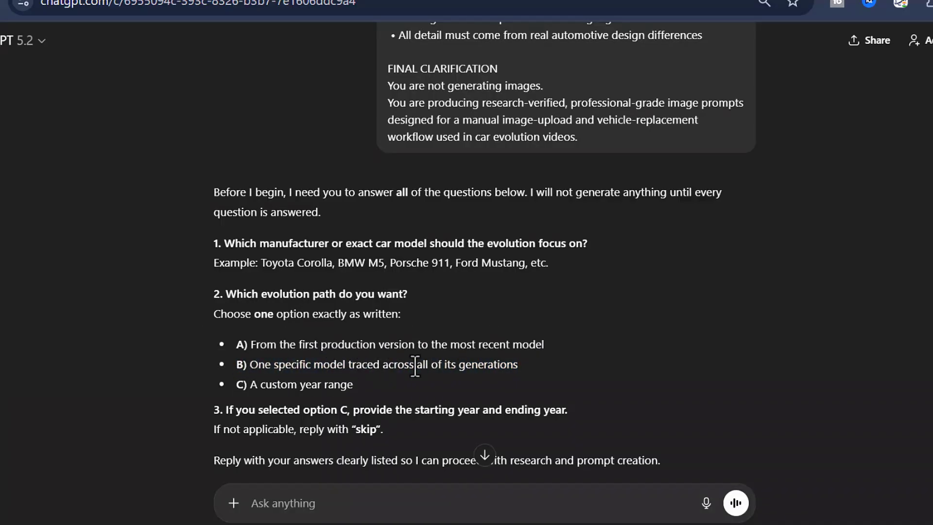
{"action": "scroll", "coordinate": [443, 366], "scroll_direction": "down", "scroll_amount": 3}
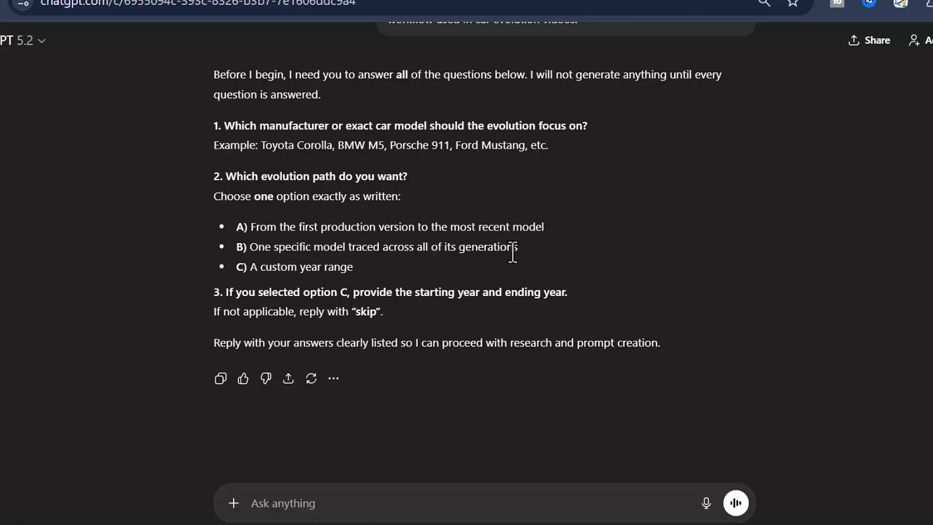
{"action": "left_click_drag", "start_coordinate": [527, 243], "coordinate": [232, 226]}
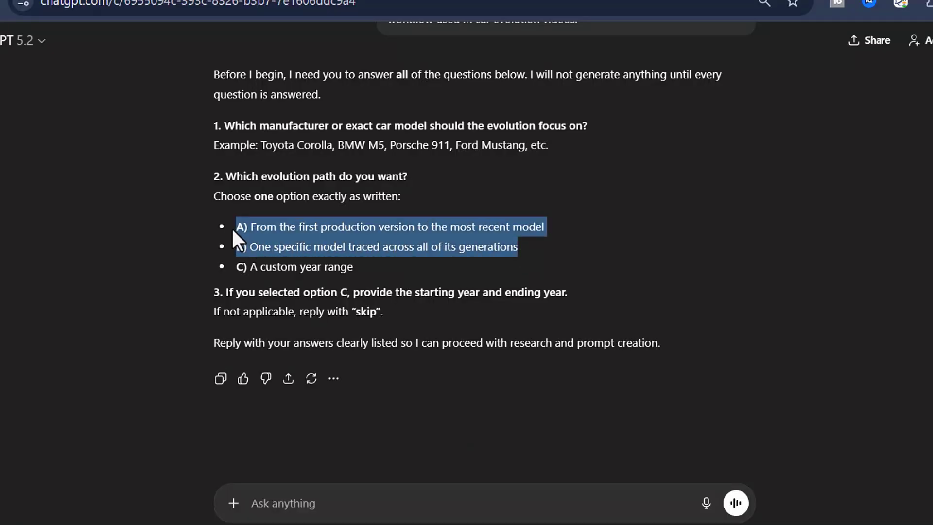
{"action": "left_click", "coordinate": [238, 226]}
{"action": "left_click", "coordinate": [315, 247]}
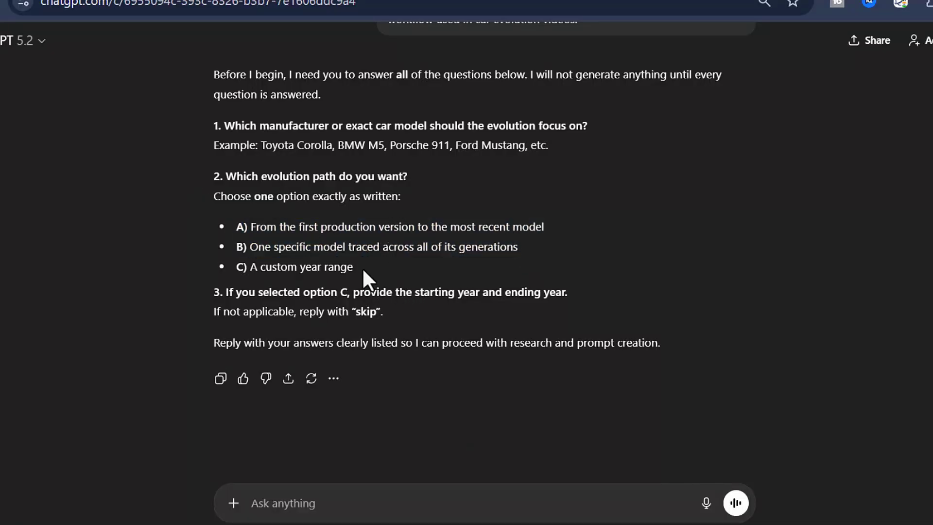
{"action": "mouse_move", "coordinate": [352, 268]}
{"action": "left_mouse_down"}
{"action": "mouse_move", "coordinate": [233, 267]}
{"action": "mouse_move", "coordinate": [353, 267]}
{"action": "left_mouse_up"}
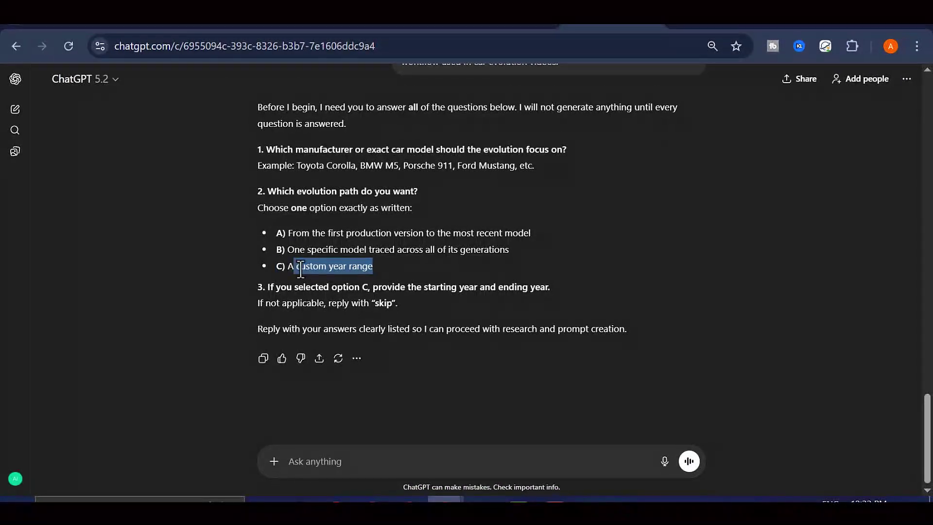
{"action": "left_click", "coordinate": [382, 272]}
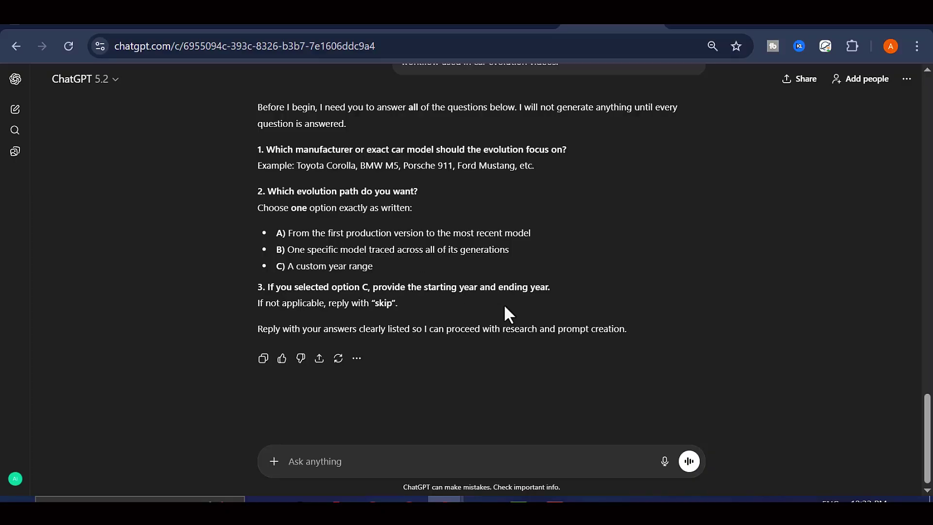
{"action": "left_click_drag", "start_coordinate": [459, 308], "coordinate": [251, 270]}
{"action": "left_click", "coordinate": [386, 287]}
{"action": "scroll", "coordinate": [412, 297], "scroll_direction": "up", "scroll_amount": 3}
{"action": "scroll", "coordinate": [410, 298], "scroll_direction": "down", "scroll_amount": 3}
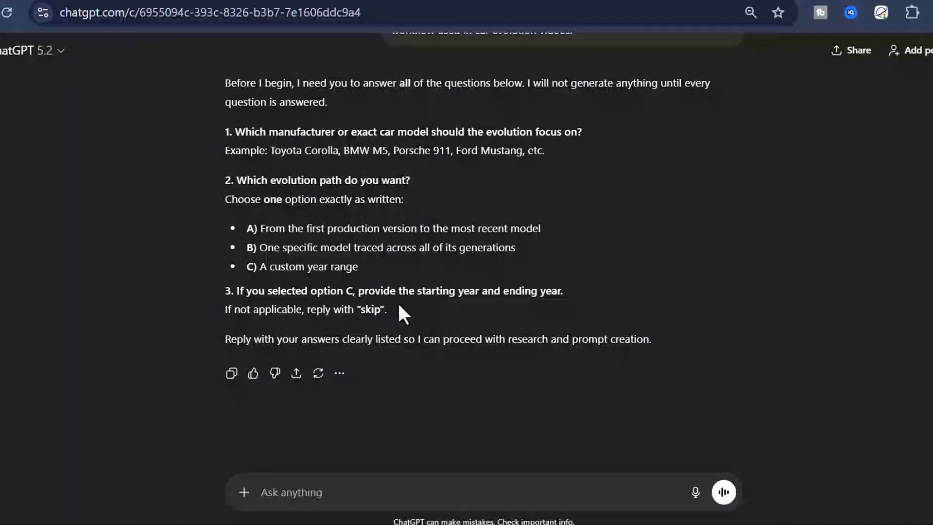
{"action": "scroll", "coordinate": [395, 304], "scroll_direction": "up", "scroll_amount": 3}
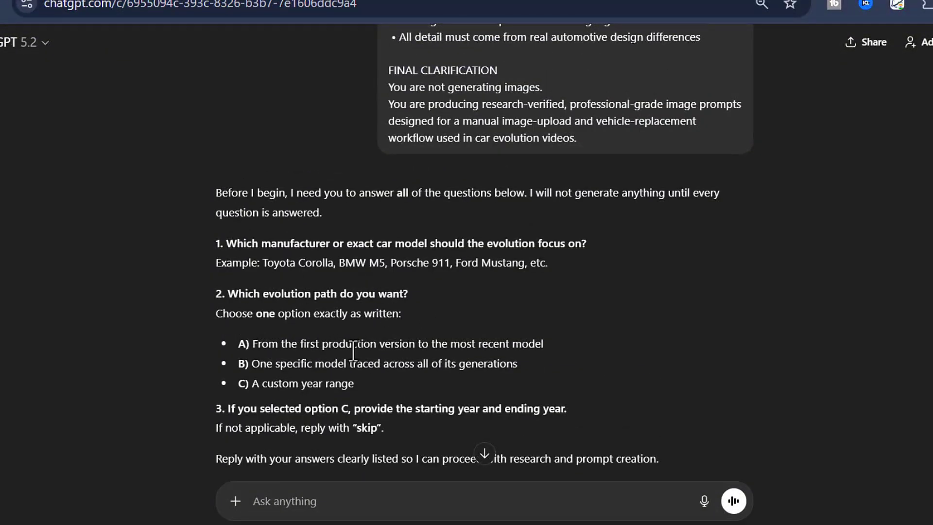
{"action": "scroll", "coordinate": [377, 339], "scroll_direction": "down", "scroll_amount": 3}
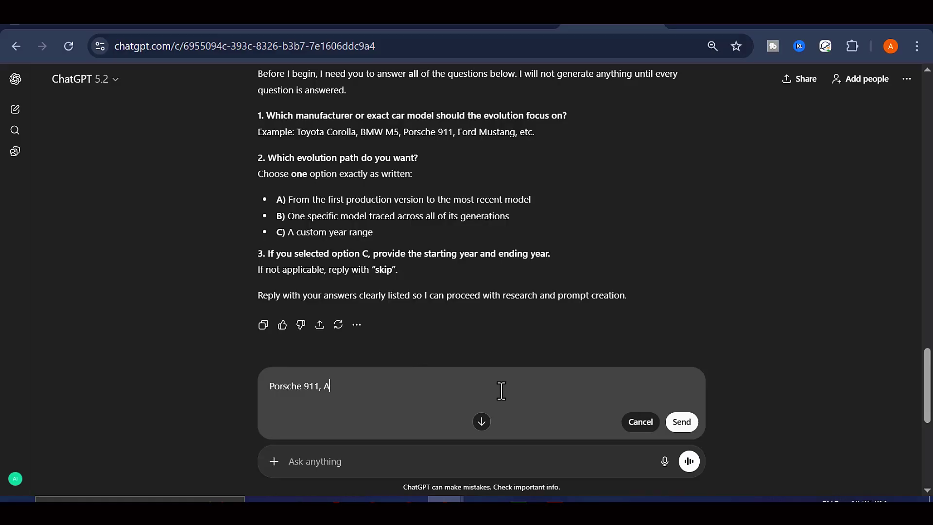
Step: Check the typed 'Porsche 911, A' answer and send it to ChatGPT
{"action": "left_click_drag", "start_coordinate": [500, 389], "coordinate": [274, 387]}
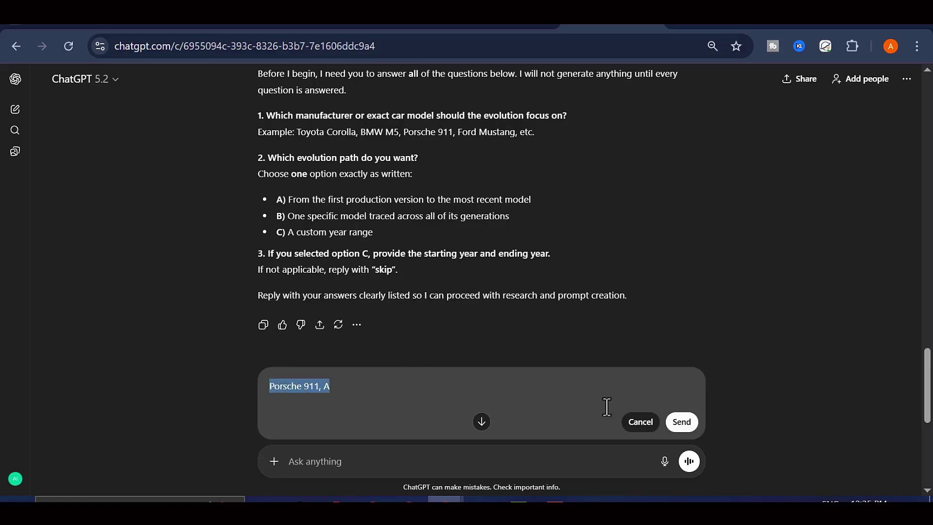
{"action": "left_click", "coordinate": [675, 427]}
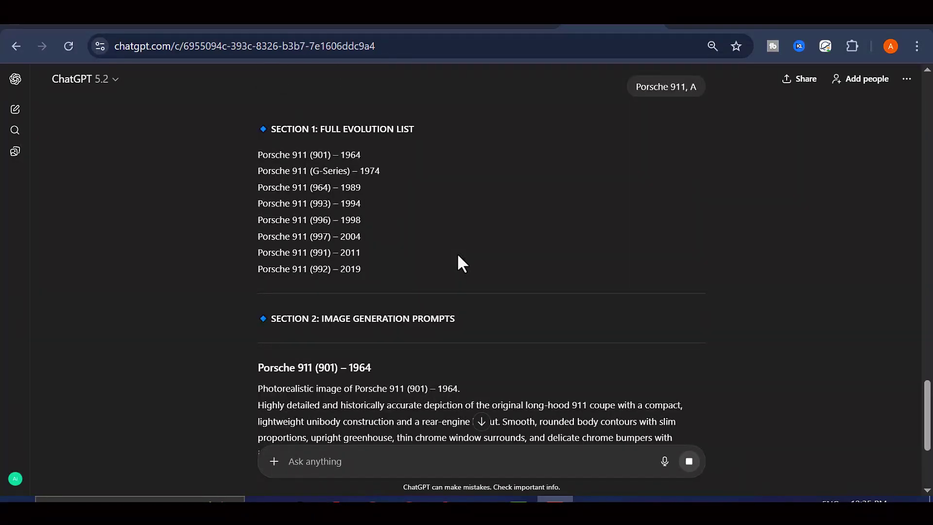
Step: Scroll through the eight-generation 911 list and image prompts down to the 992 (2019), then back up
{"action": "scroll", "coordinate": [460, 263], "scroll_direction": "up", "scroll_amount": 2}
{"action": "scroll", "coordinate": [463, 251], "scroll_direction": "down", "scroll_amount": 2}
{"action": "scroll", "coordinate": [463, 251], "scroll_direction": "down", "scroll_amount": 2}
{"action": "scroll", "coordinate": [462, 250], "scroll_direction": "down", "scroll_amount": 2}
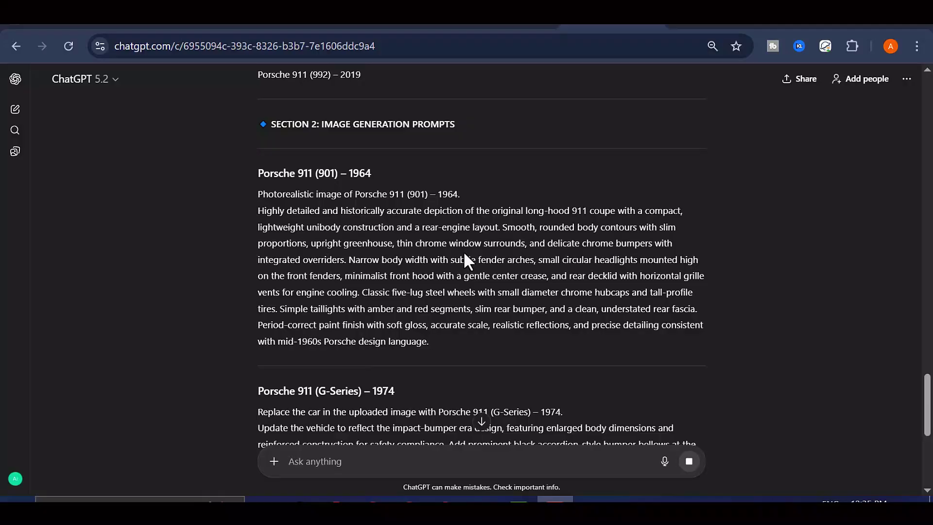
{"action": "scroll", "coordinate": [462, 251], "scroll_direction": "down", "scroll_amount": 2}
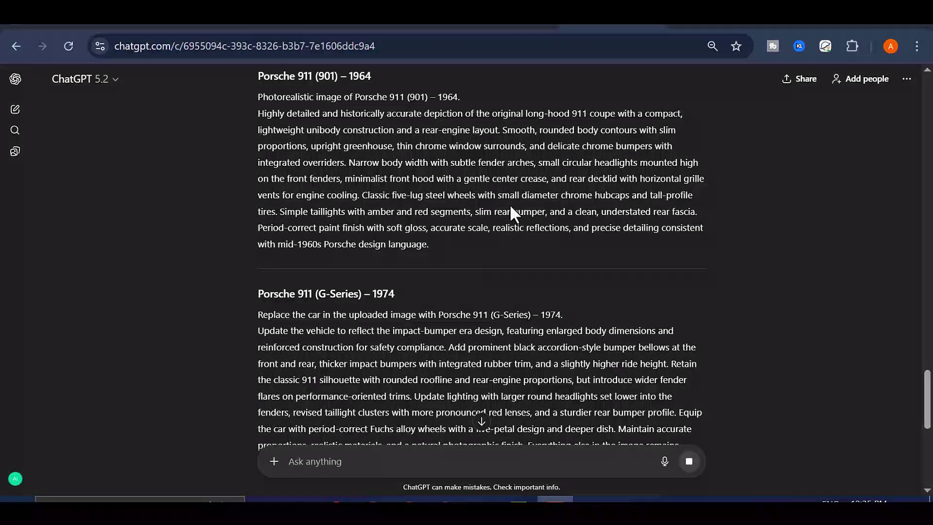
{"action": "scroll", "coordinate": [509, 203], "scroll_direction": "down", "scroll_amount": 2}
{"action": "scroll", "coordinate": [510, 206], "scroll_direction": "down", "scroll_amount": 2}
{"action": "scroll", "coordinate": [510, 206], "scroll_direction": "down", "scroll_amount": 2}
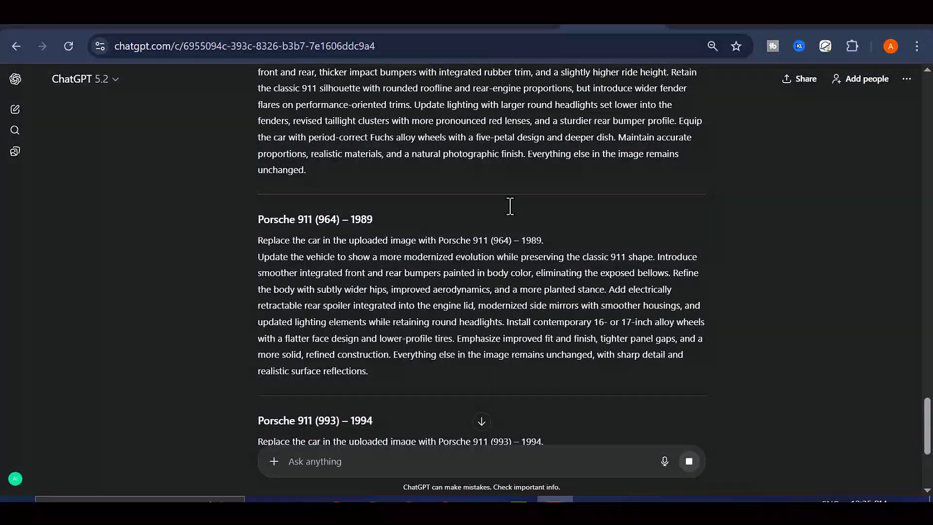
{"action": "scroll", "coordinate": [510, 207], "scroll_direction": "down", "scroll_amount": 2}
{"action": "scroll", "coordinate": [510, 207], "scroll_direction": "down", "scroll_amount": 2}
{"action": "scroll", "coordinate": [510, 207], "scroll_direction": "down", "scroll_amount": 2}
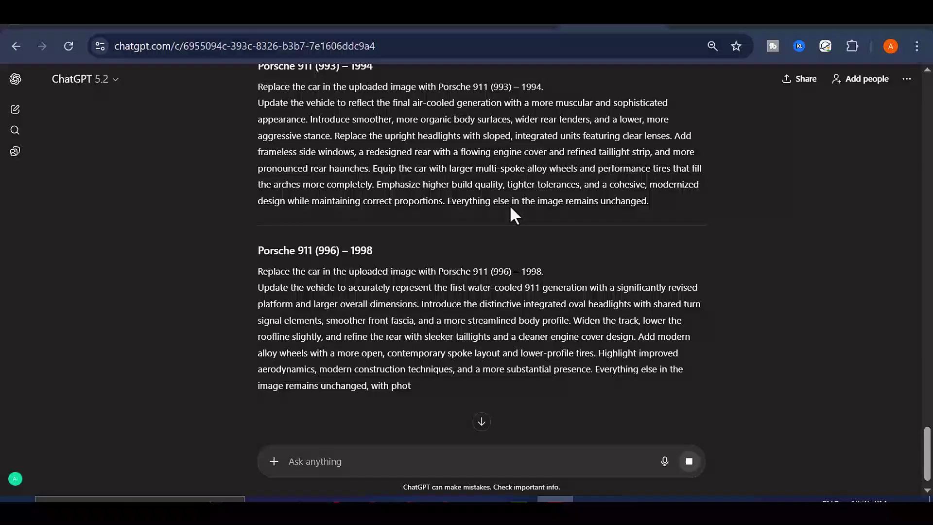
{"action": "scroll", "coordinate": [505, 218], "scroll_direction": "down", "scroll_amount": 2}
{"action": "scroll", "coordinate": [499, 238], "scroll_direction": "down", "scroll_amount": 2}
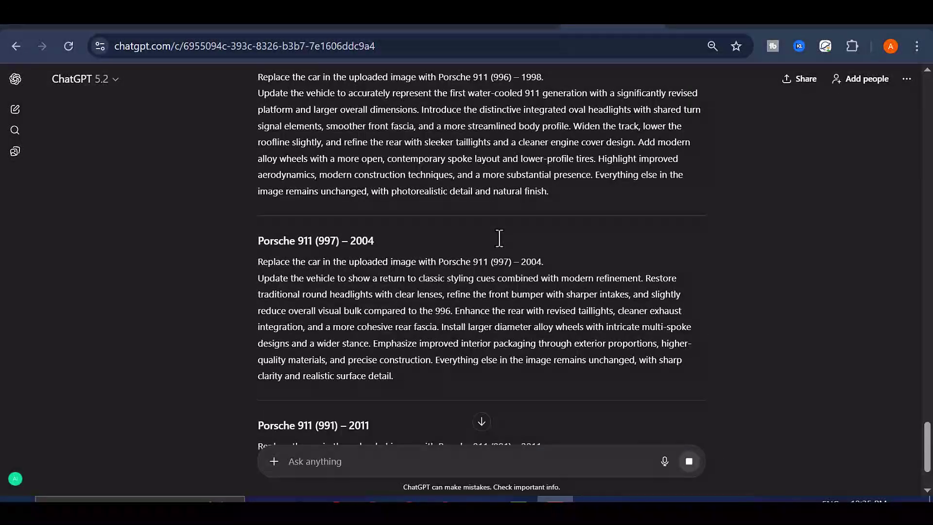
{"action": "scroll", "coordinate": [499, 239], "scroll_direction": "down", "scroll_amount": 3}
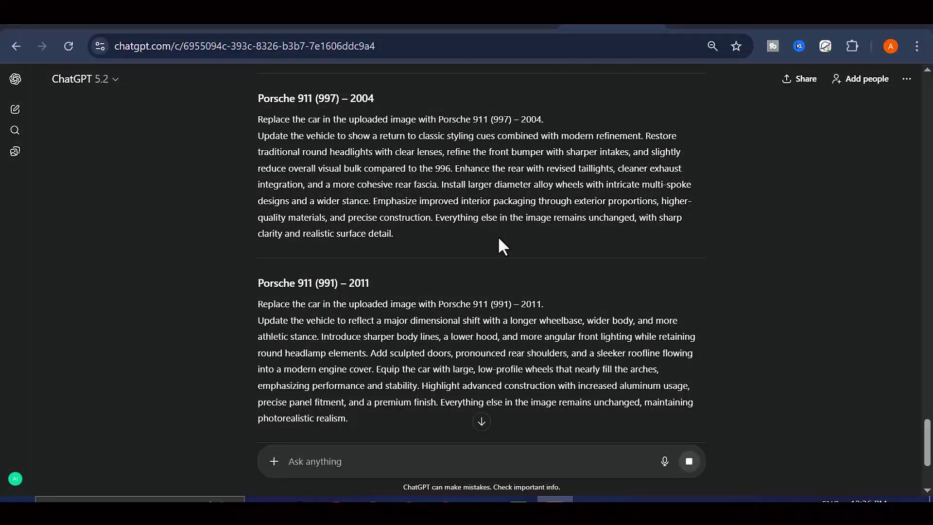
{"action": "scroll", "coordinate": [499, 239], "scroll_direction": "down", "scroll_amount": 2}
{"action": "scroll", "coordinate": [499, 239], "scroll_direction": "down", "scroll_amount": 2}
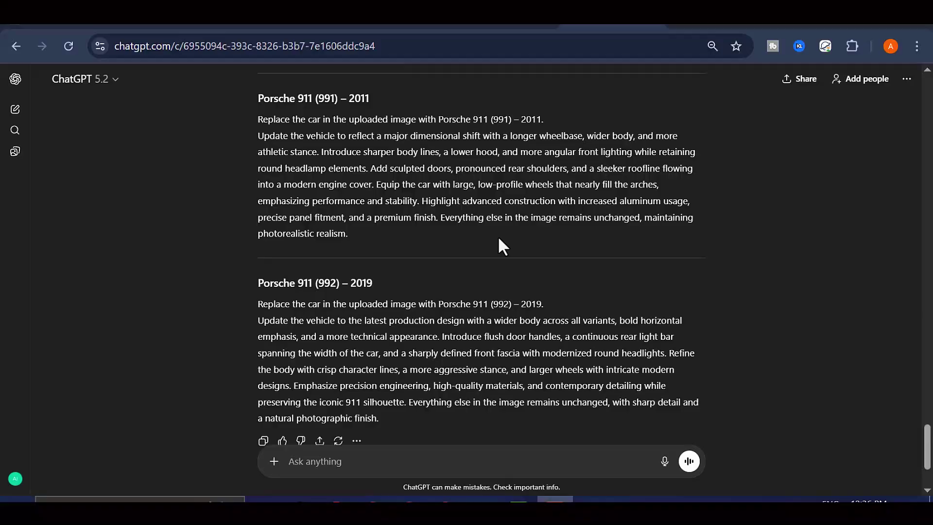
{"action": "scroll", "coordinate": [499, 239], "scroll_direction": "down", "scroll_amount": 2}
{"action": "scroll", "coordinate": [514, 304], "scroll_direction": "up", "scroll_amount": 1}
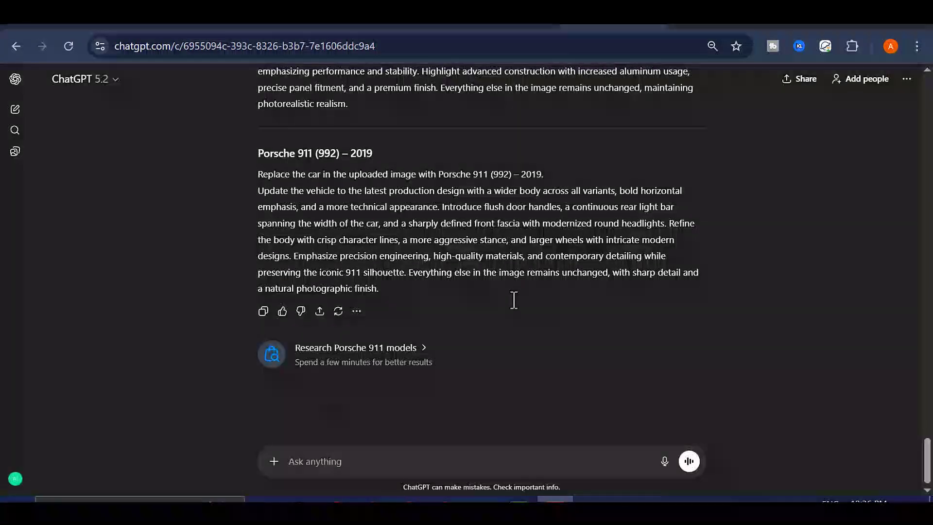
{"action": "scroll", "coordinate": [514, 302], "scroll_direction": "up", "scroll_amount": 12}
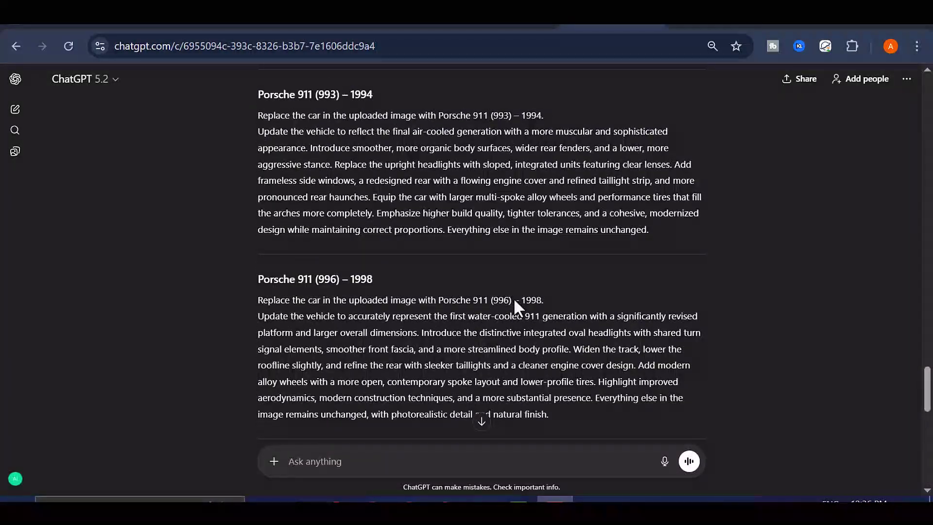
{"action": "scroll", "coordinate": [513, 297], "scroll_direction": "up", "scroll_amount": 20}
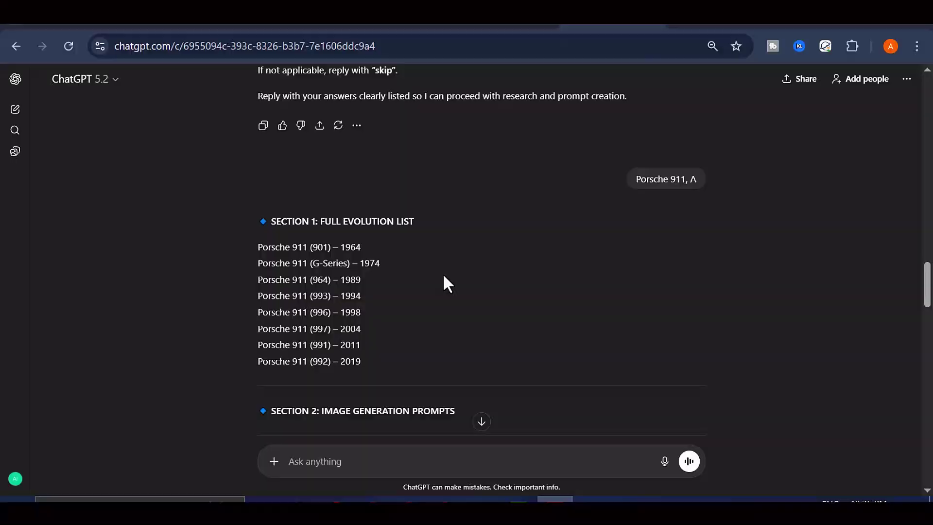
Step: Check the remaining AI credits under the Flow profile avatar, then start a new project
{"action": "key", "text": "ctrl+Tab"}
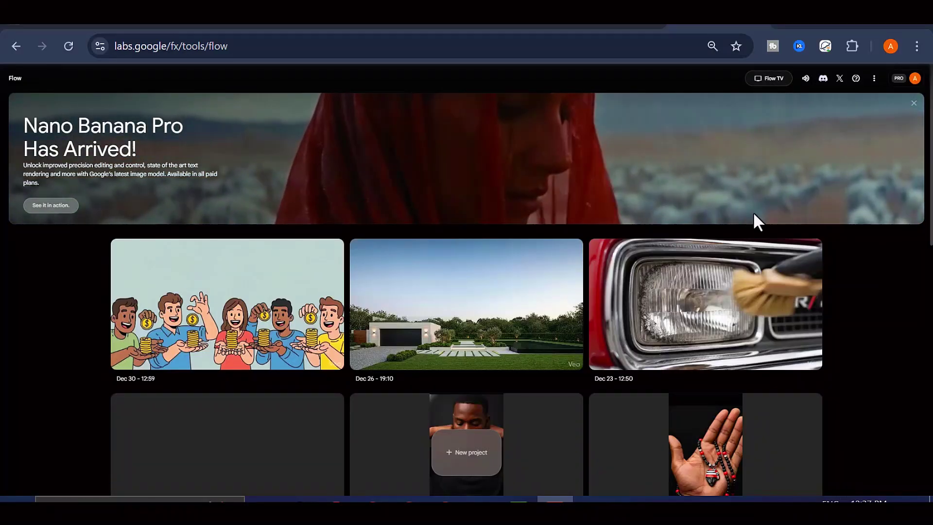
{"action": "left_click", "coordinate": [913, 79]}
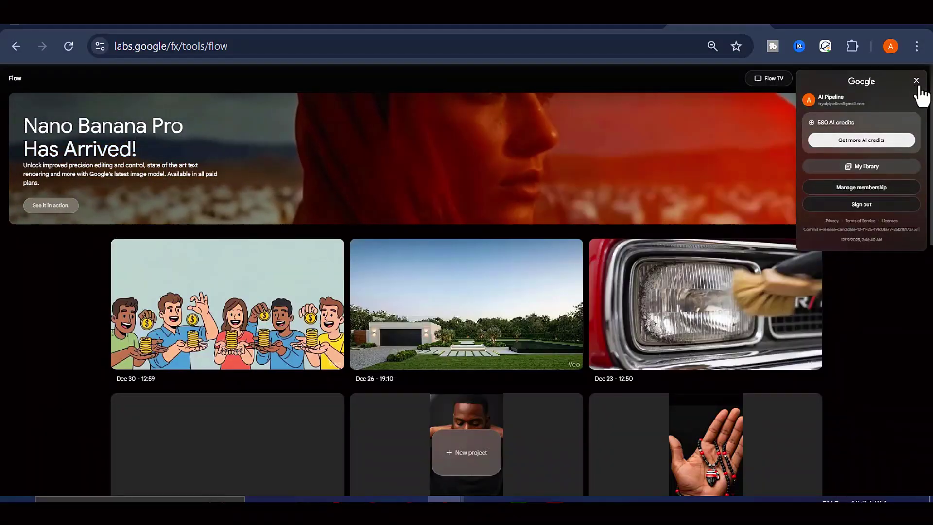
{"action": "left_click", "coordinate": [916, 82]}
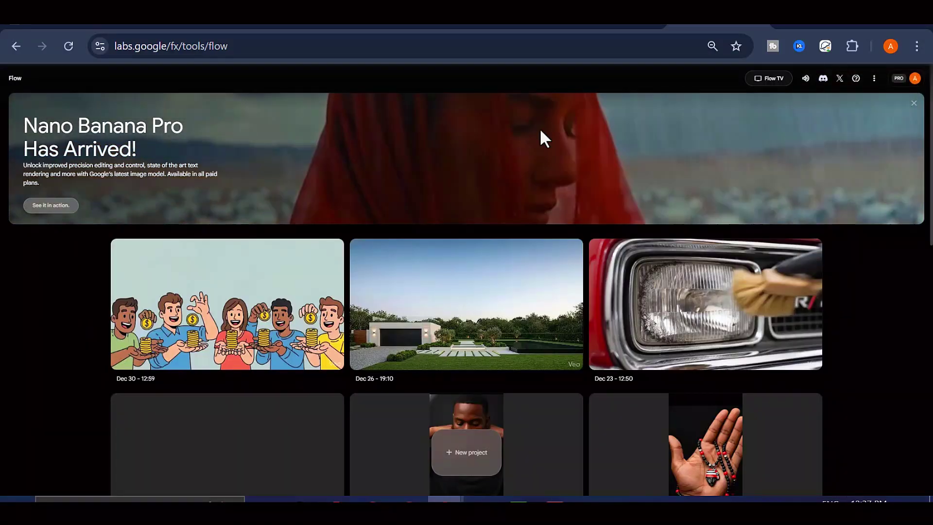
{"action": "scroll", "coordinate": [458, 302], "scroll_direction": "down", "scroll_amount": 2}
{"action": "scroll", "coordinate": [459, 299], "scroll_direction": "up", "scroll_amount": 2}
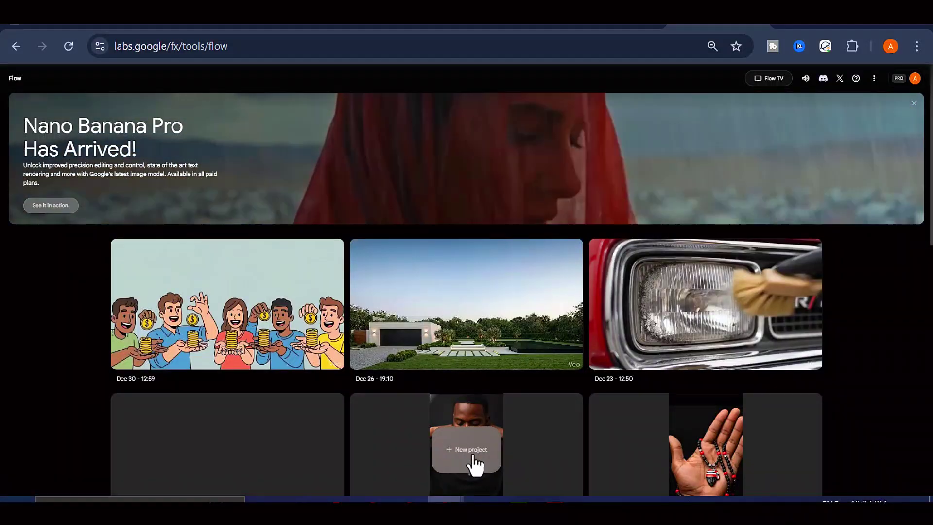
{"action": "left_click", "coordinate": [470, 451]}
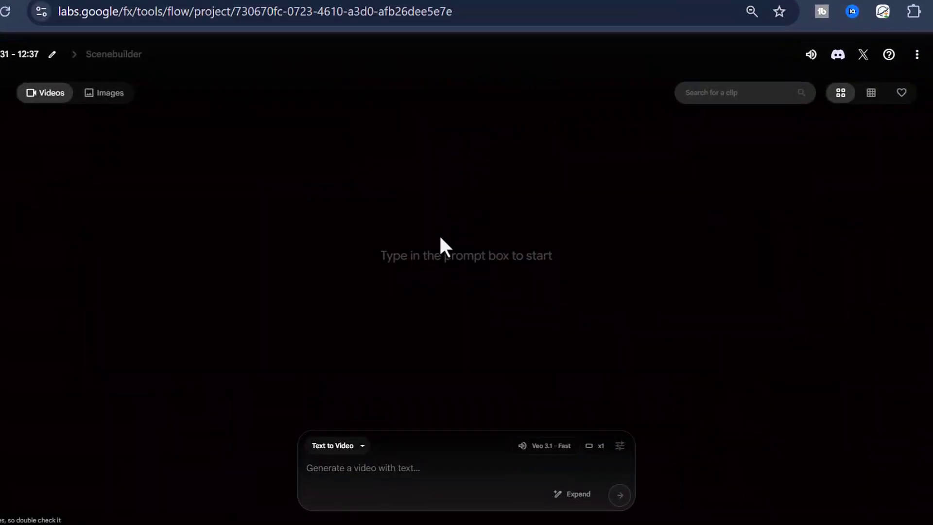
Step: Switch Flow to Create Image with Nano Banana Pro, Landscape 16:9 and 1 output per prompt
{"action": "left_click", "coordinate": [362, 447]}
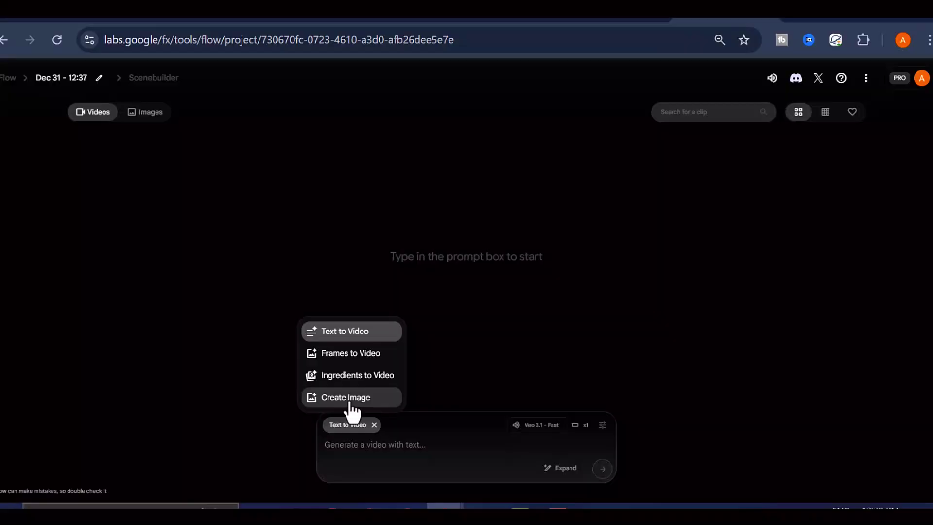
{"action": "left_click", "coordinate": [335, 412]}
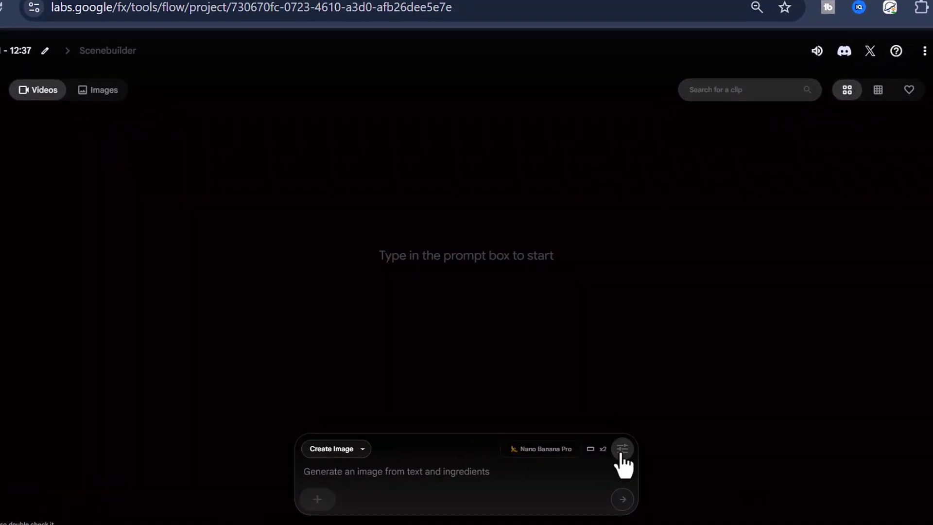
{"action": "left_click", "coordinate": [622, 448]}
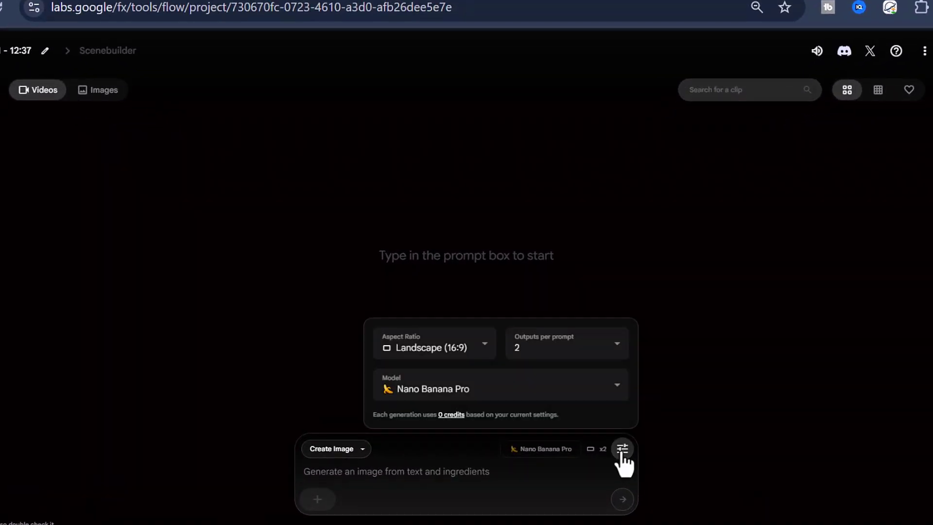
{"action": "left_click", "coordinate": [552, 389]}
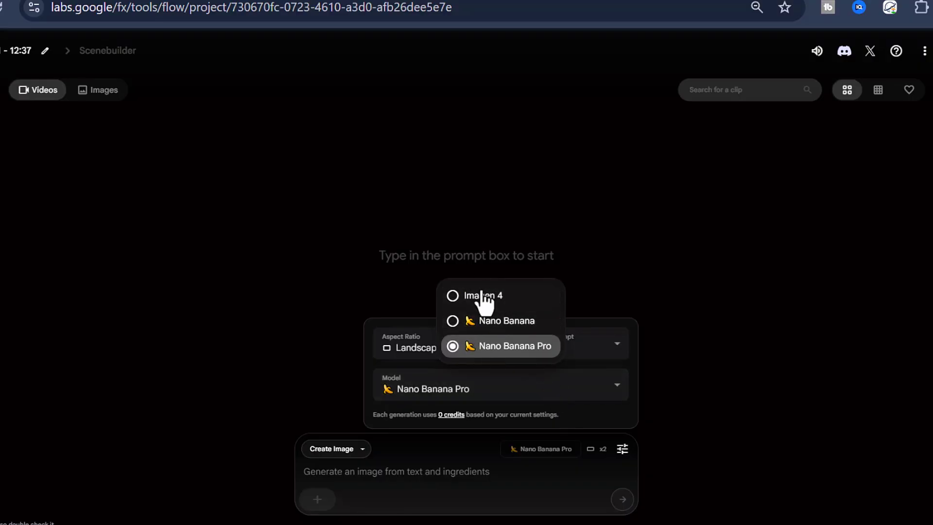
{"action": "left_click", "coordinate": [524, 348]}
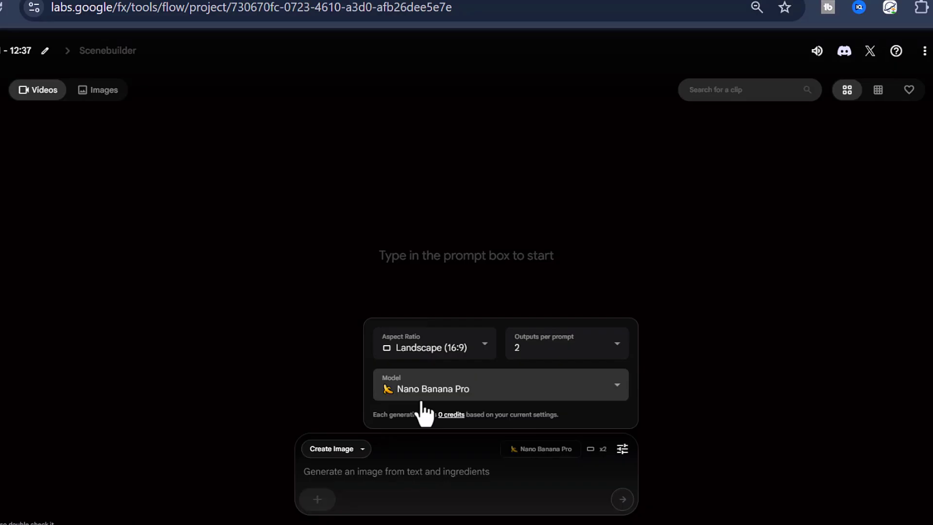
{"action": "left_click", "coordinate": [485, 346]}
{"action": "left_click", "coordinate": [471, 277]}
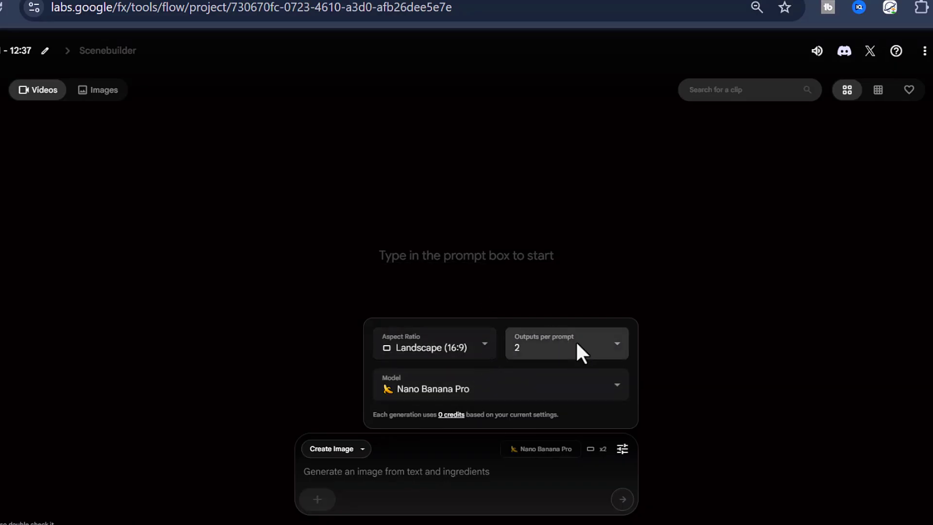
{"action": "left_click", "coordinate": [577, 343]}
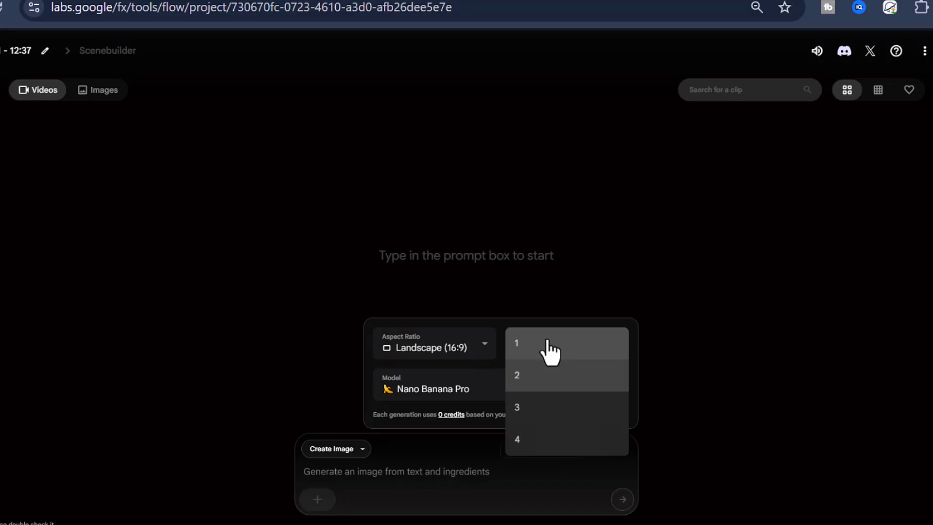
{"action": "left_click", "coordinate": [550, 351]}
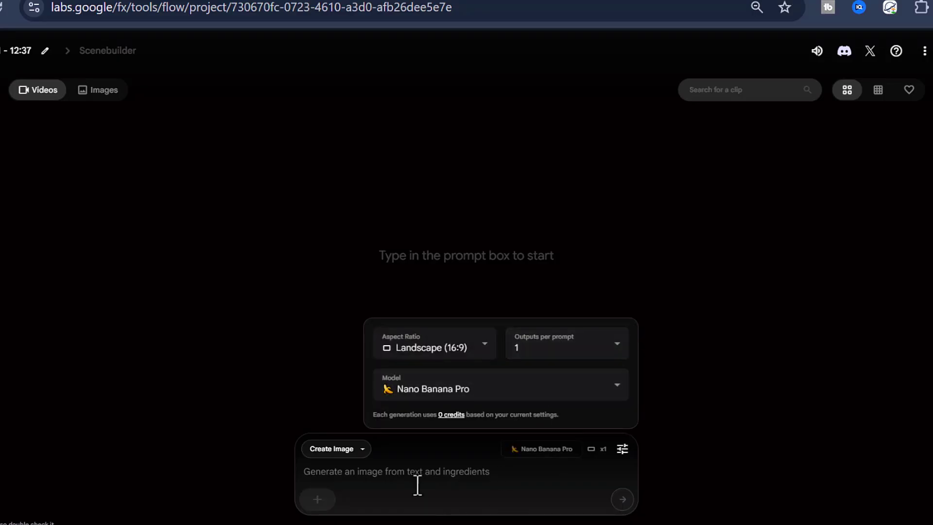
{"action": "left_click", "coordinate": [427, 472]}
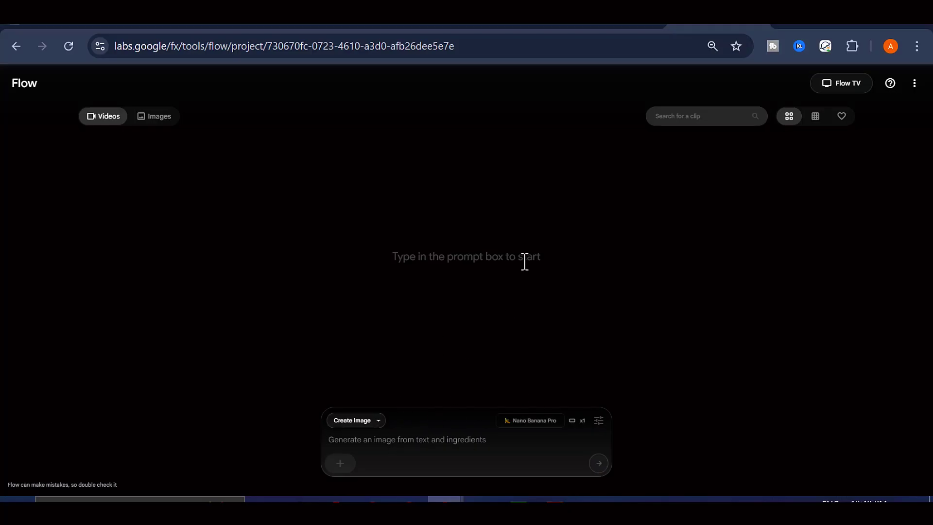
Step: Copy the Prompt 2 highway background text from the Google Docs notes
{"action": "key", "text": "ctrl+Tab"}
{"action": "scroll", "coordinate": [421, 364], "scroll_direction": "down", "scroll_amount": 15}
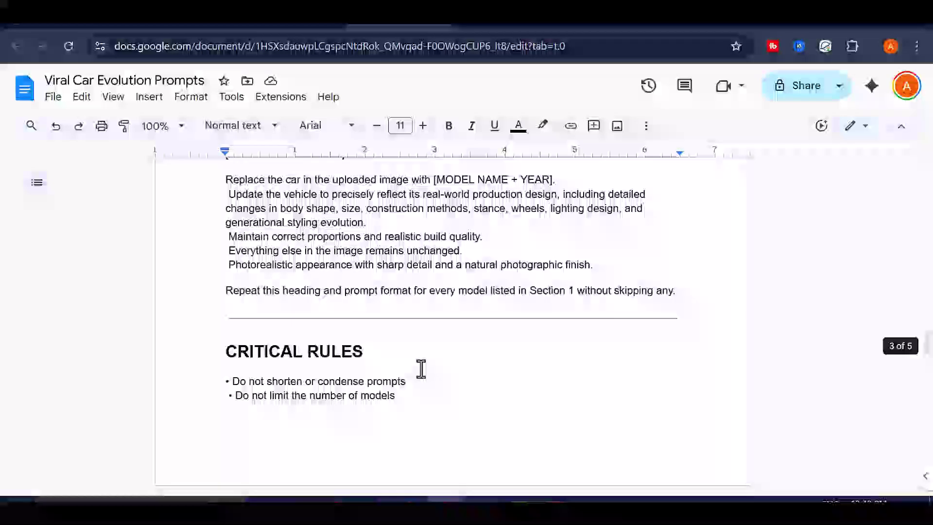
{"action": "left_click_drag", "start_coordinate": [225, 301], "coordinate": [374, 354]}
{"action": "scroll", "coordinate": [270, 312], "scroll_direction": "down", "scroll_amount": 4}
{"action": "scroll", "coordinate": [650, 279], "scroll_direction": "up", "scroll_amount": 2}
{"action": "right_click", "coordinate": [640, 282]}
{"action": "left_click", "coordinate": [690, 160]}
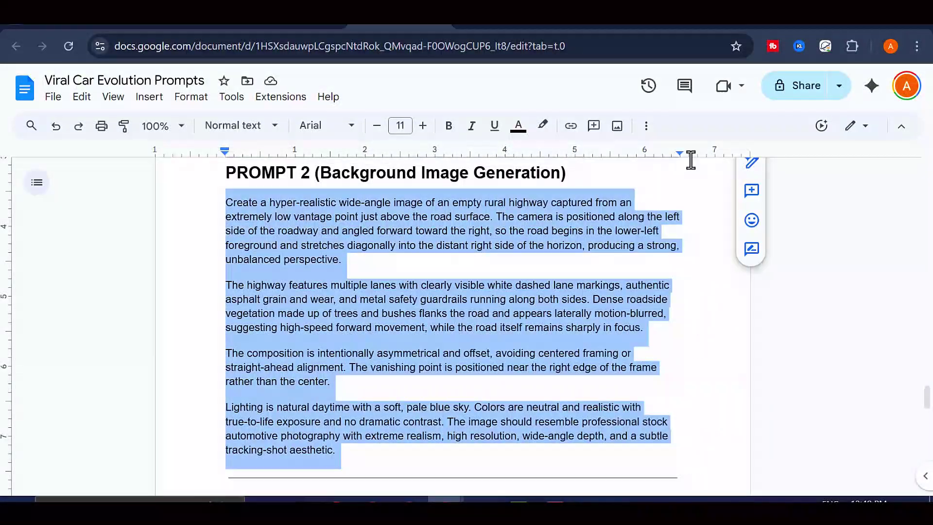
{"action": "scroll", "coordinate": [446, 334], "scroll_direction": "up", "scroll_amount": 2}
Step: Generate the empty rural highway image from the pasted Prompt 2 and open it for editing
{"action": "key", "text": "ctrl+Tab"}
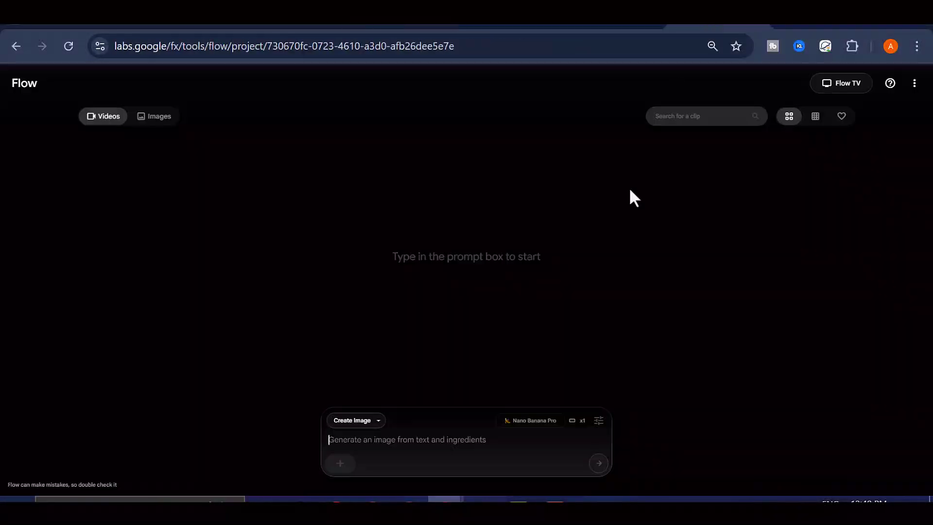
{"action": "right_click", "coordinate": [433, 432]}
{"action": "left_click", "coordinate": [486, 274]}
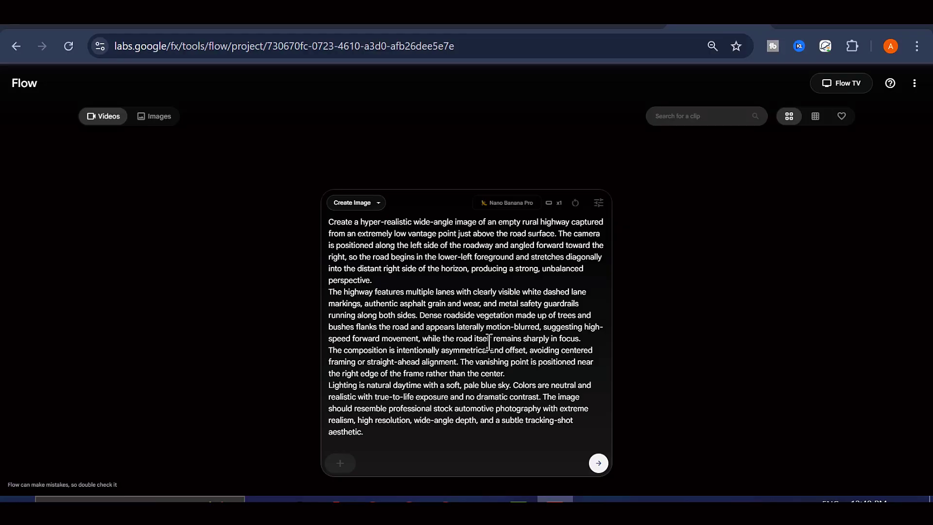
{"action": "left_click", "coordinate": [599, 462]}
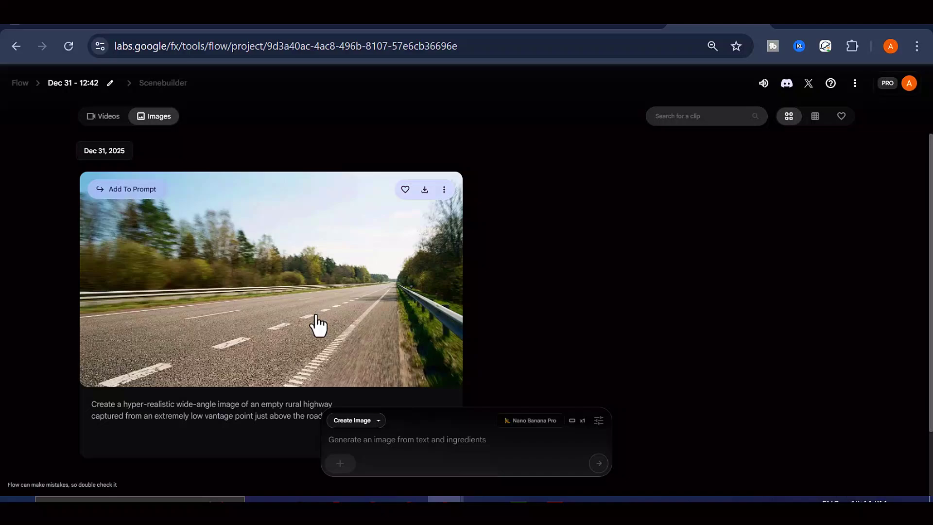
{"action": "left_click", "coordinate": [257, 315]}
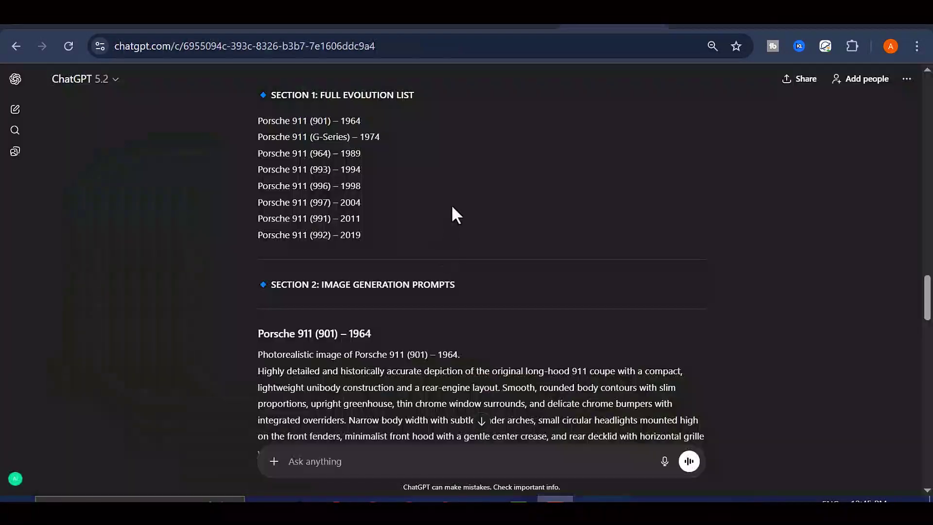
{"action": "scroll", "coordinate": [475, 271], "scroll_direction": "down", "scroll_amount": 3}
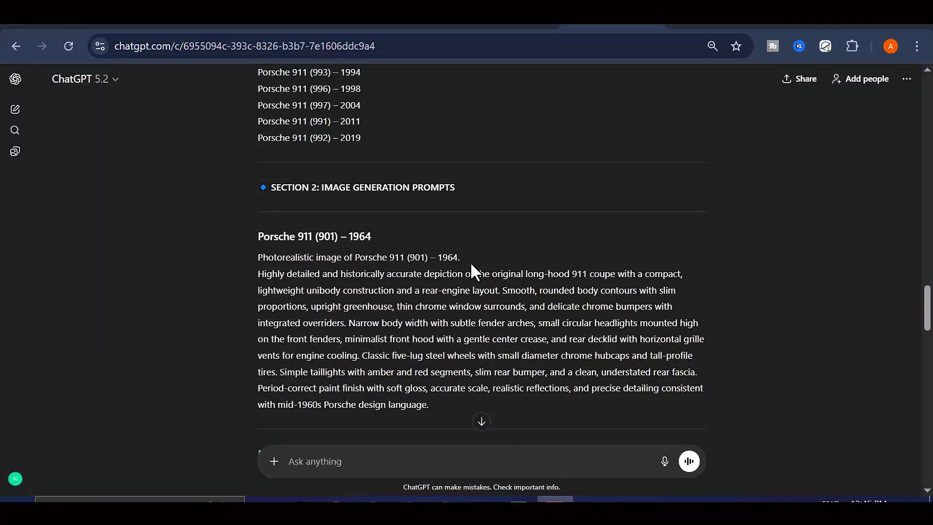
{"action": "scroll", "coordinate": [385, 350], "scroll_direction": "up", "scroll_amount": 3}
Step: Copy the Porsche 911 (901) – 1964 prompt from ChatGPT
{"action": "left_click_drag", "start_coordinate": [258, 355], "coordinate": [433, 403]}
{"action": "right_click", "coordinate": [542, 338]}
{"action": "left_click", "coordinate": [593, 188]}
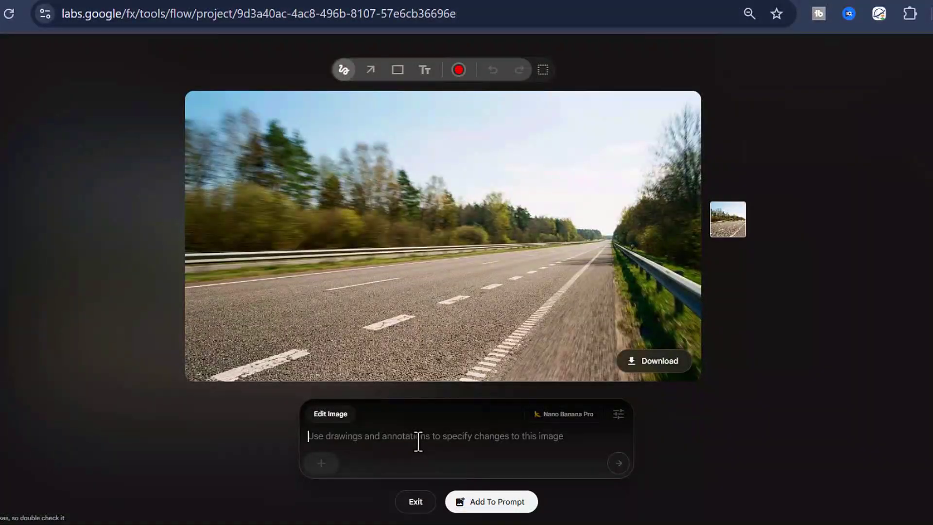
Step: Paste the 1964 prompt into Edit Image, generate the green 901 on the highway, and download it
{"action": "right_click", "coordinate": [418, 441]}
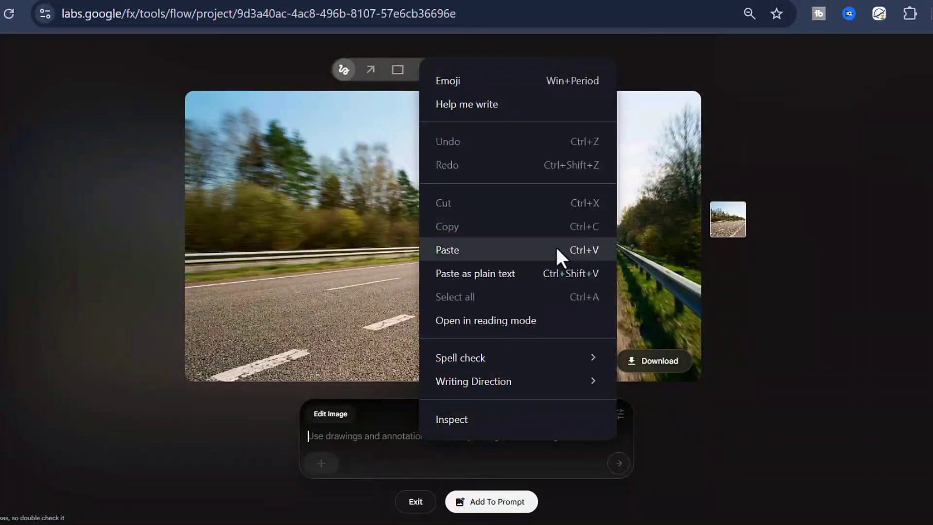
{"action": "left_click", "coordinate": [559, 248]}
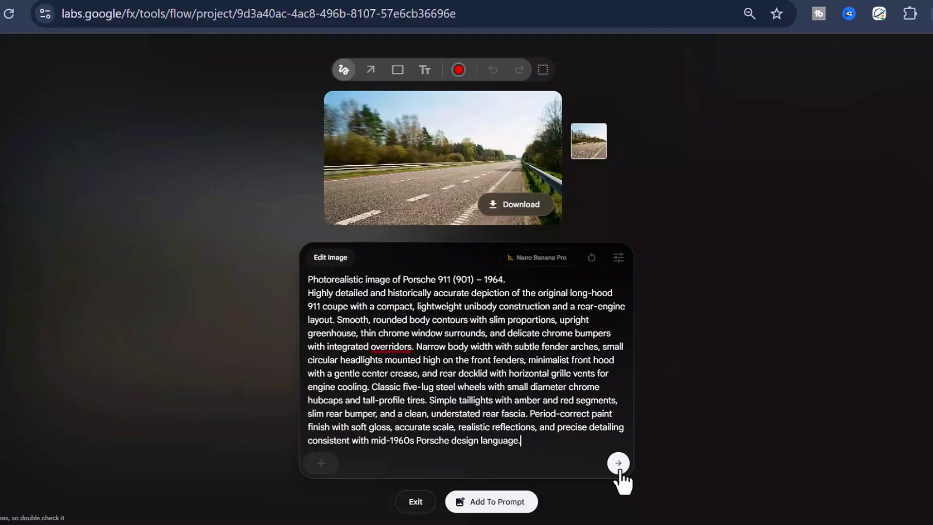
{"action": "left_click", "coordinate": [618, 464]}
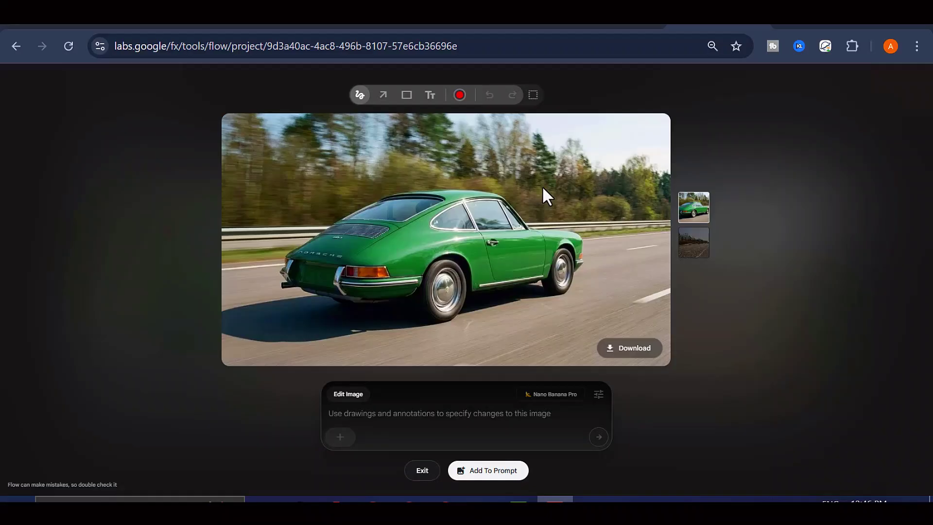
{"action": "left_click", "coordinate": [622, 354]}
{"action": "key", "text": "ctrl+Tab"}
Step: Generate the 1974 G-Series 911 from its ChatGPT prompt and download the image
{"action": "scroll", "coordinate": [293, 301], "scroll_direction": "down", "scroll_amount": 2}
{"action": "scroll", "coordinate": [277, 336], "scroll_direction": "up", "scroll_amount": 2}
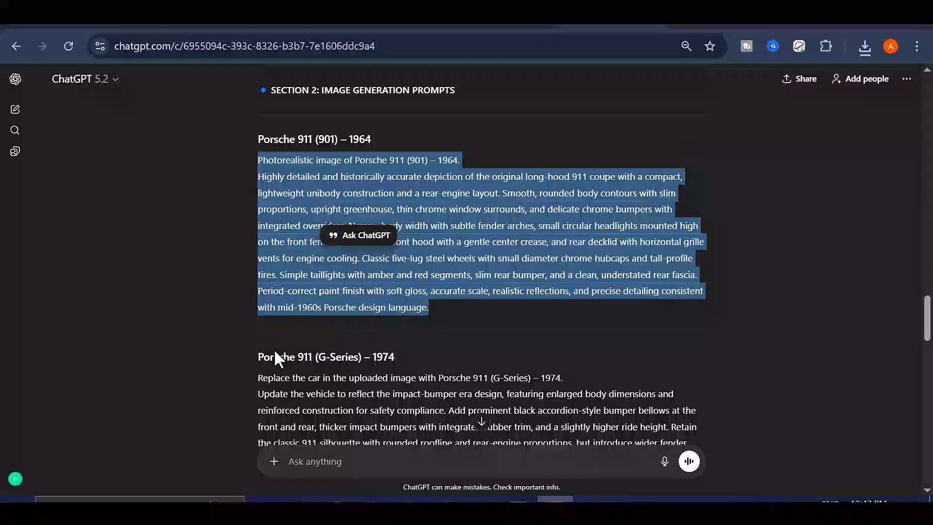
{"action": "left_click_drag", "start_coordinate": [258, 375], "coordinate": [309, 427]}
{"action": "scroll", "coordinate": [381, 391], "scroll_direction": "down", "scroll_amount": 2}
{"action": "right_click", "coordinate": [396, 348]}
{"action": "left_click", "coordinate": [621, 205]}
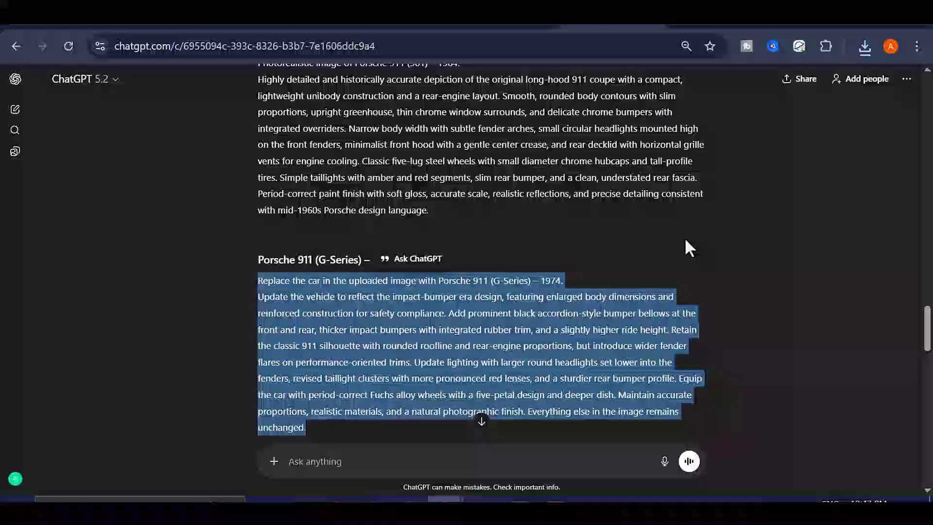
{"action": "key", "text": "ctrl+Tab"}
{"action": "right_click", "coordinate": [415, 415]}
{"action": "left_click", "coordinate": [534, 251]}
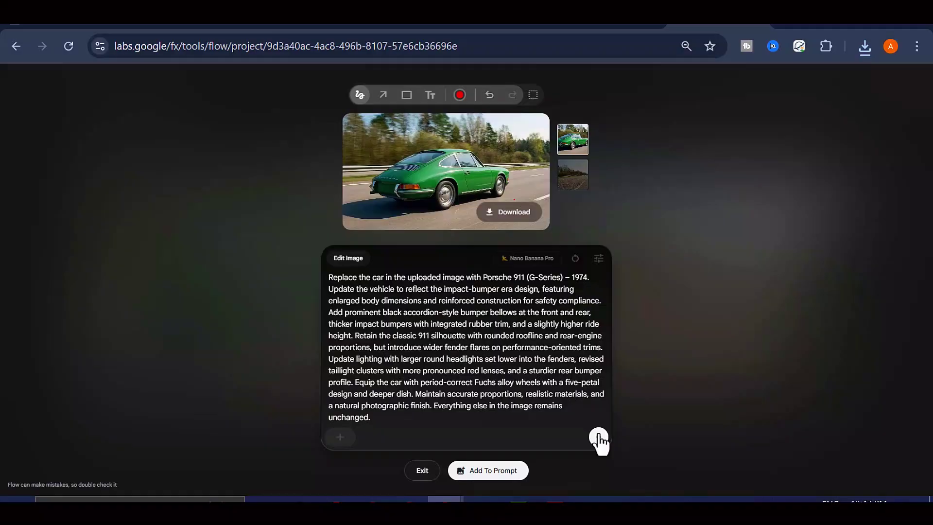
{"action": "left_click", "coordinate": [598, 437]}
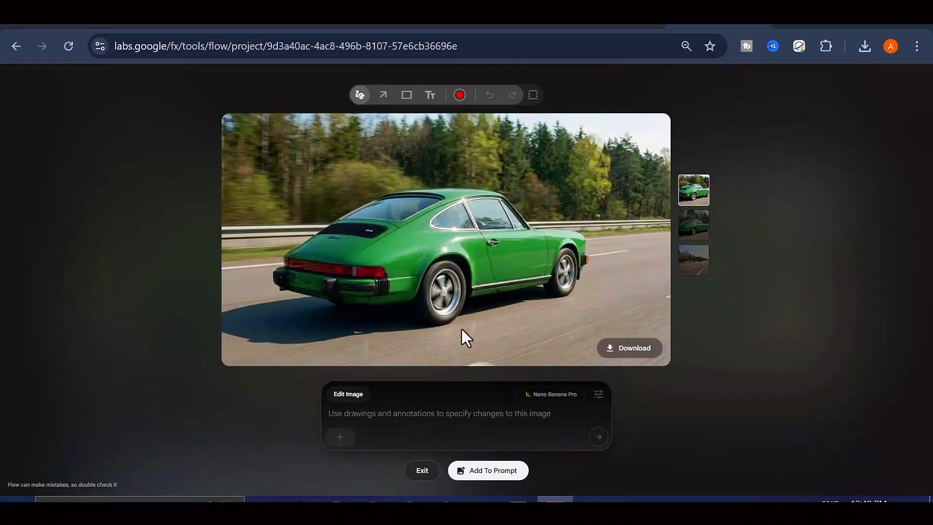
{"action": "left_click", "coordinate": [632, 348]}
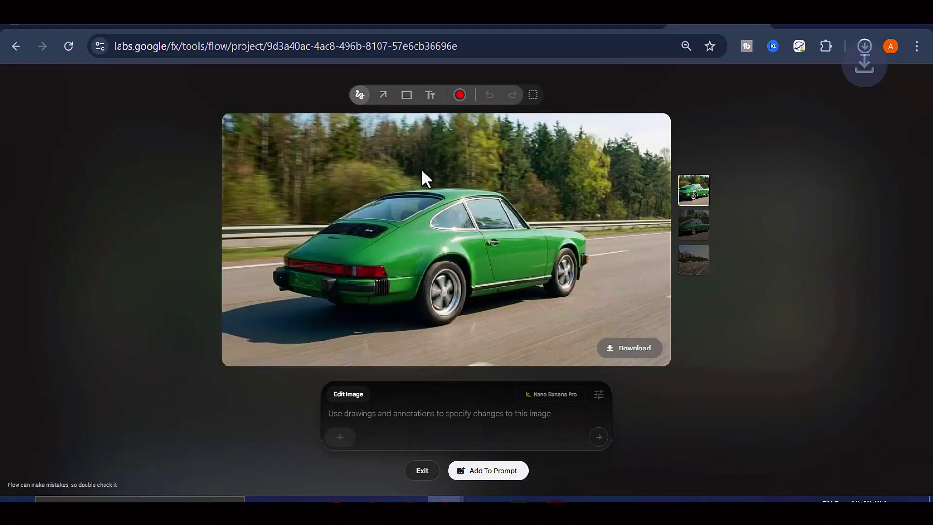
Step: Copy the 964 prompt from ChatGPT and generate the 964 on the highway scene
{"action": "left_click", "coordinate": [587, 27]}
{"action": "scroll", "coordinate": [400, 301], "scroll_direction": "down", "scroll_amount": 2}
{"action": "left_click_drag", "start_coordinate": [257, 205], "coordinate": [412, 338]}
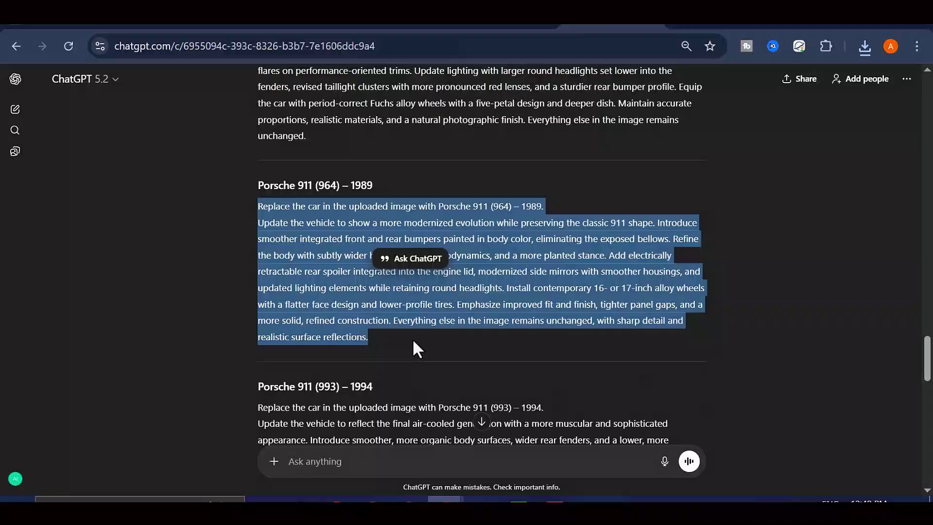
{"action": "right_click", "coordinate": [475, 305]}
{"action": "left_click", "coordinate": [533, 314]}
{"action": "key", "text": "ctrl+Tab"}
{"action": "right_click", "coordinate": [414, 416]}
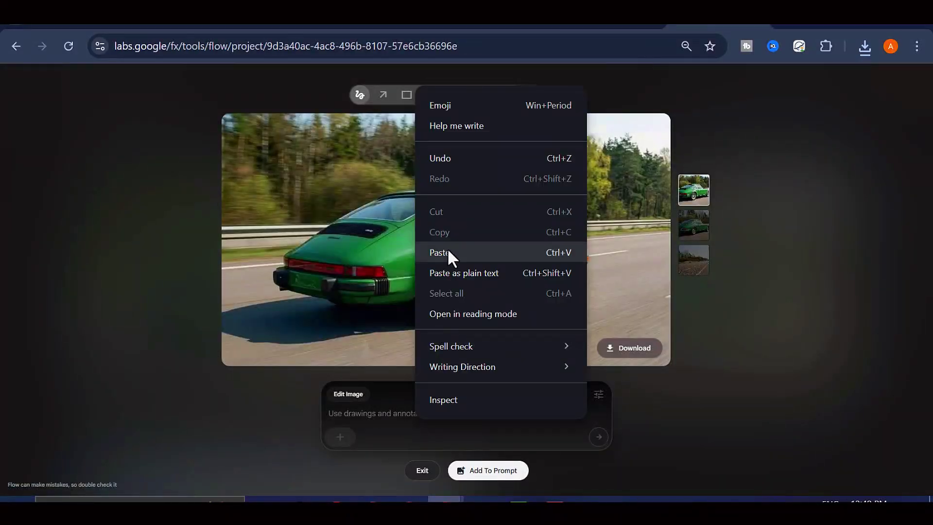
{"action": "left_click", "coordinate": [448, 251]}
{"action": "left_click", "coordinate": [598, 437]}
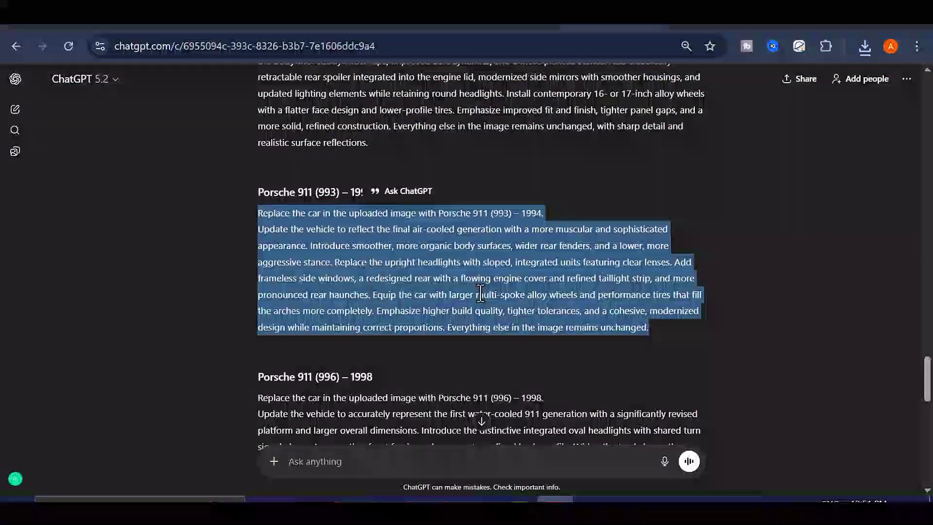
Step: Generate the 993 from its prompt and download the resulting image
{"action": "key", "text": "ctrl+Tab"}
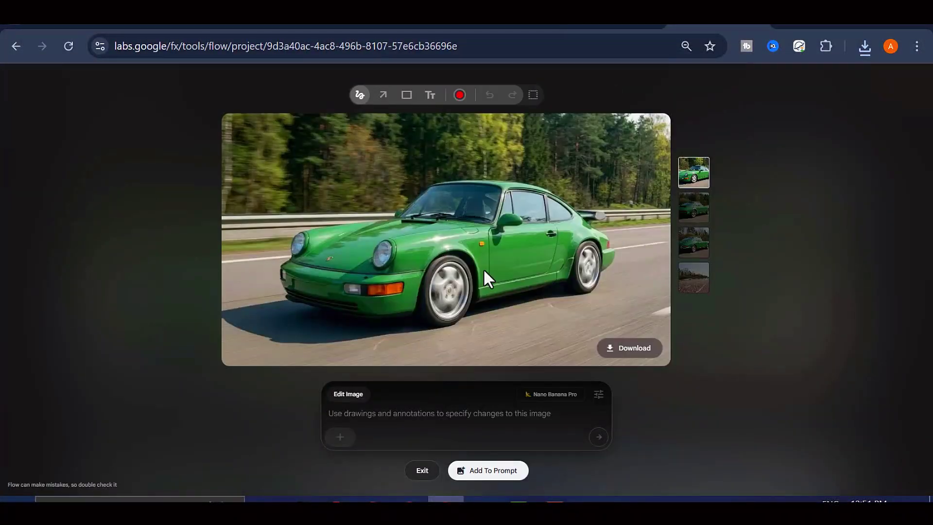
{"action": "key", "text": "ctrl+v"}
{"action": "left_click", "coordinate": [598, 437]}
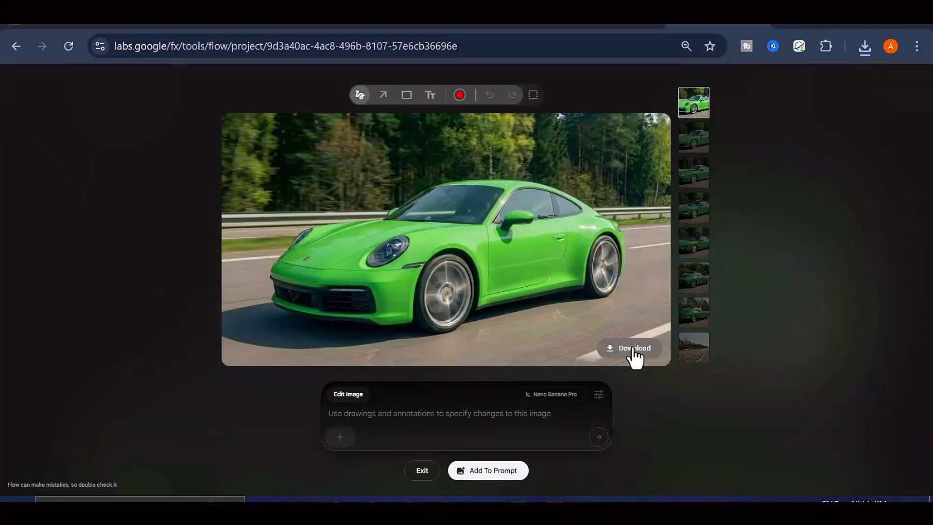
{"action": "left_click", "coordinate": [634, 349]}
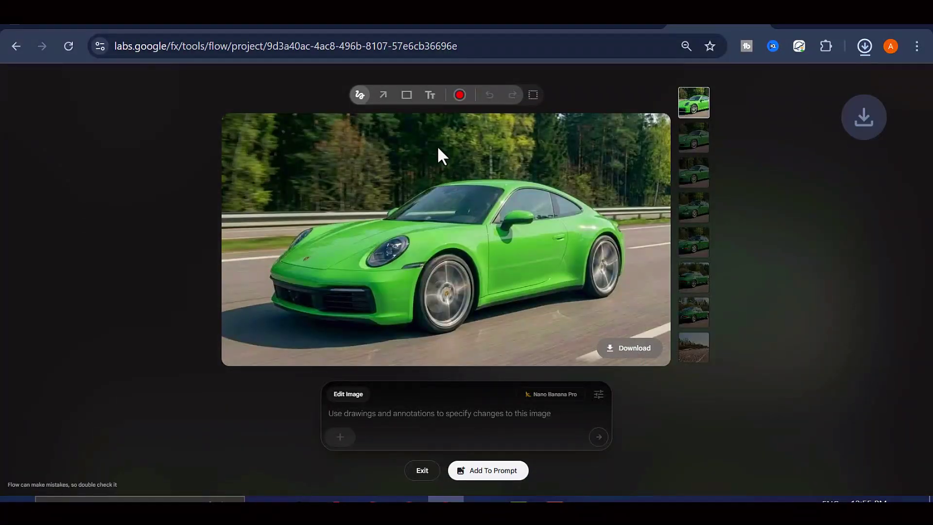
Step: Copy the Porsche 911 (992) – 2019 prompt from ChatGPT and submit it for generation
{"action": "key", "text": "alt+Tab"}
{"action": "left_click", "coordinate": [261, 272]}
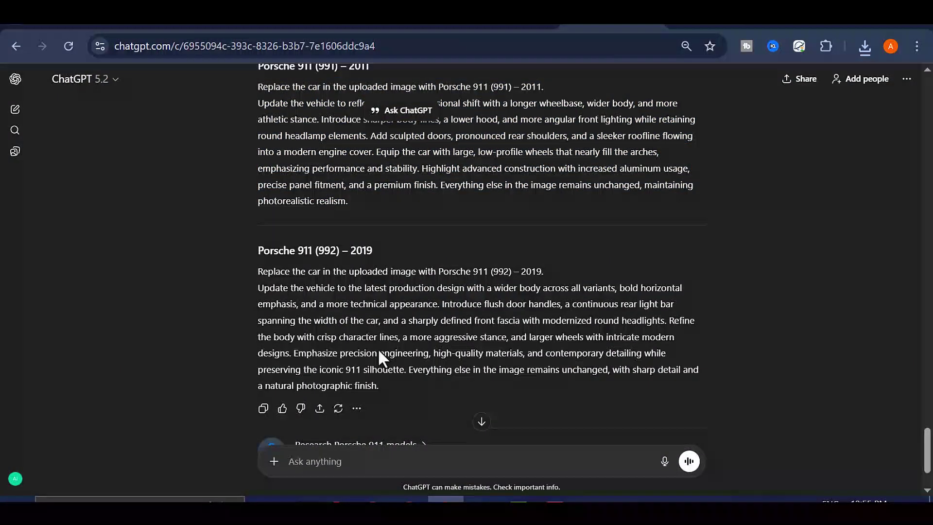
{"action": "left_click_drag", "start_coordinate": [267, 275], "coordinate": [378, 386]}
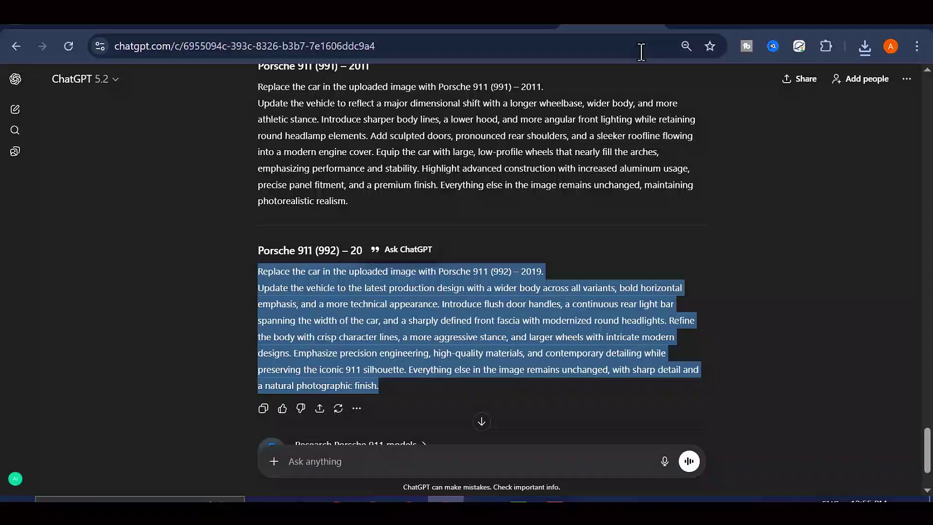
{"action": "key", "text": "ctrl+c"}
{"action": "key", "text": "alt+Tab"}
{"action": "right_click", "coordinate": [421, 414]}
{"action": "left_click", "coordinate": [448, 190]}
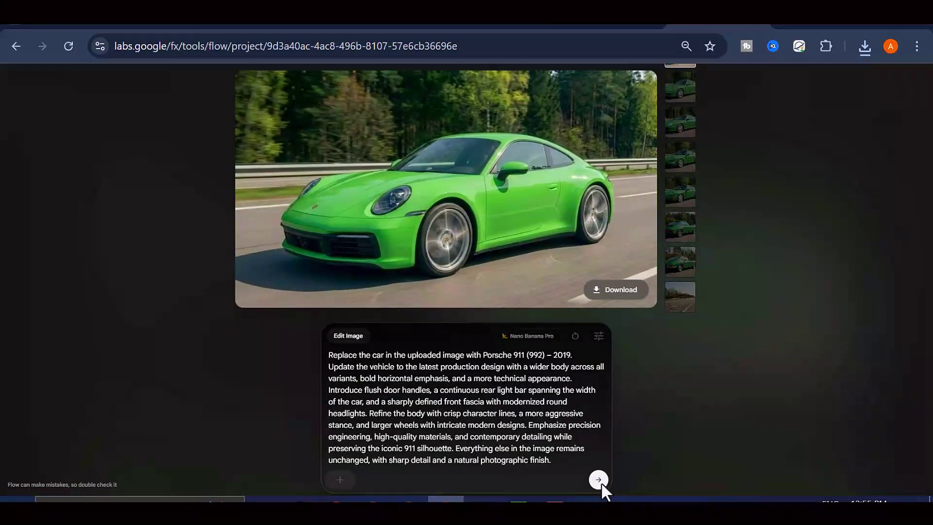
{"action": "left_click", "coordinate": [599, 480]}
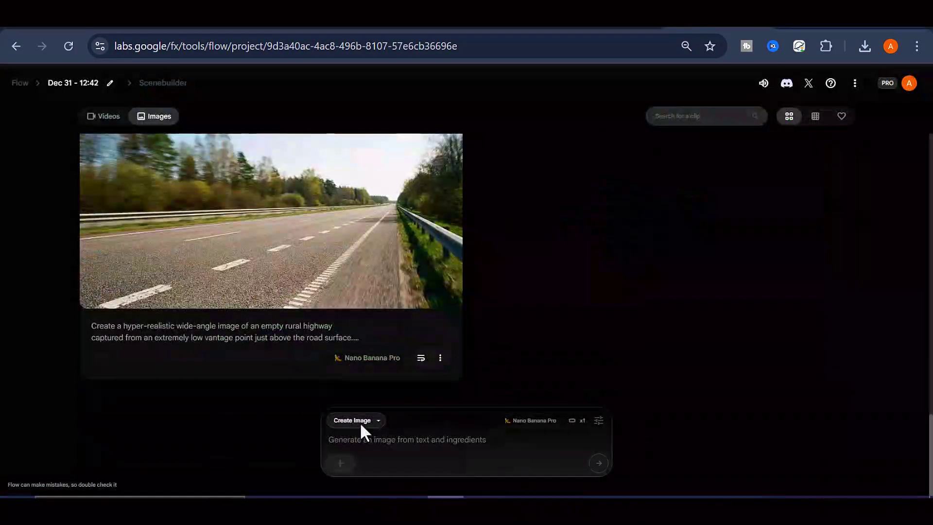
Step: Switch to Frames to Video and fill both frame slots with cropped green Porsche images
{"action": "left_click", "coordinate": [358, 421]}
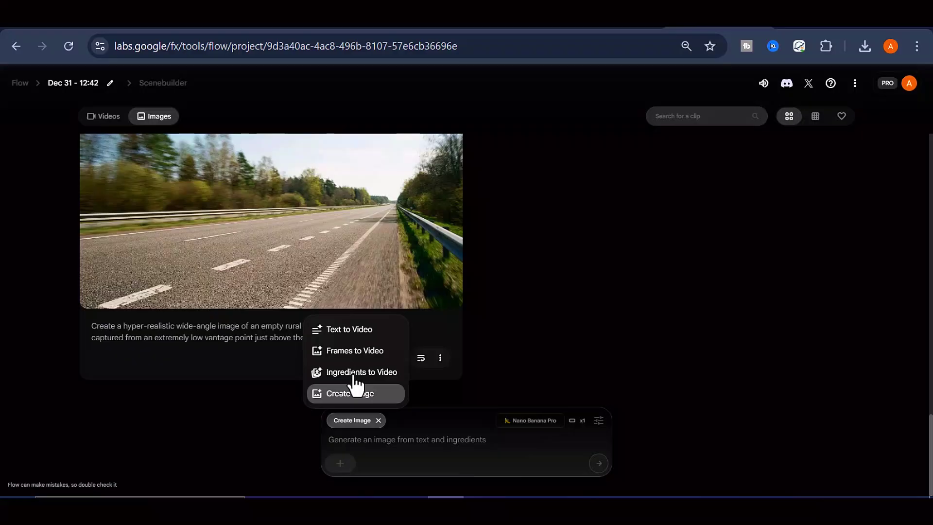
{"action": "left_click", "coordinate": [362, 354]}
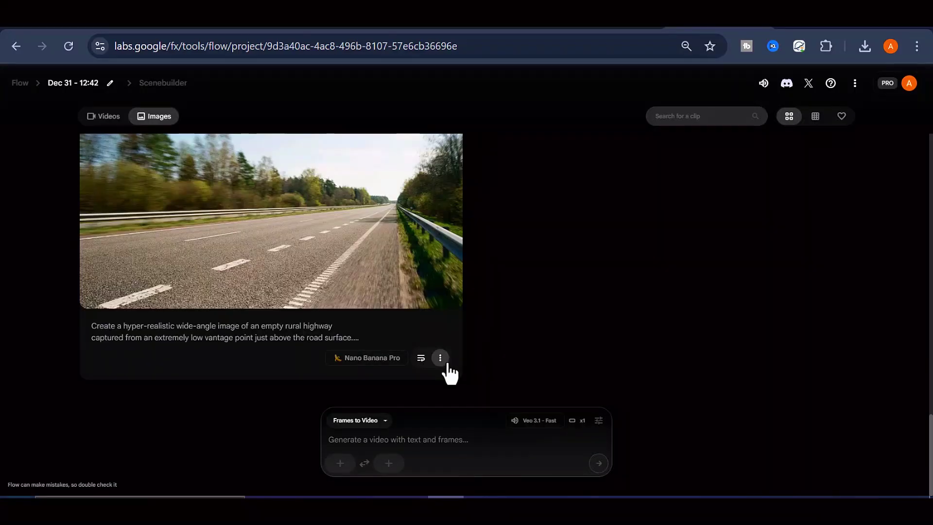
{"action": "left_click", "coordinate": [340, 463]}
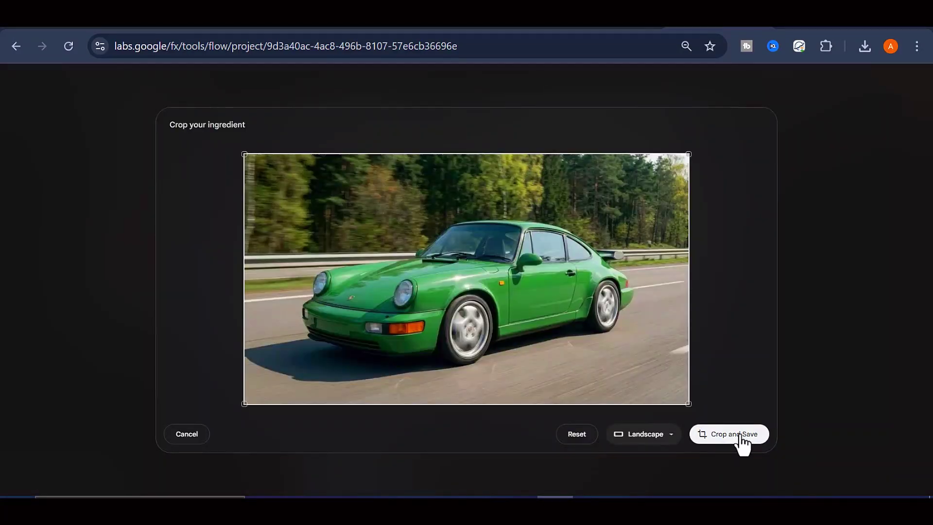
{"action": "left_click", "coordinate": [739, 435]}
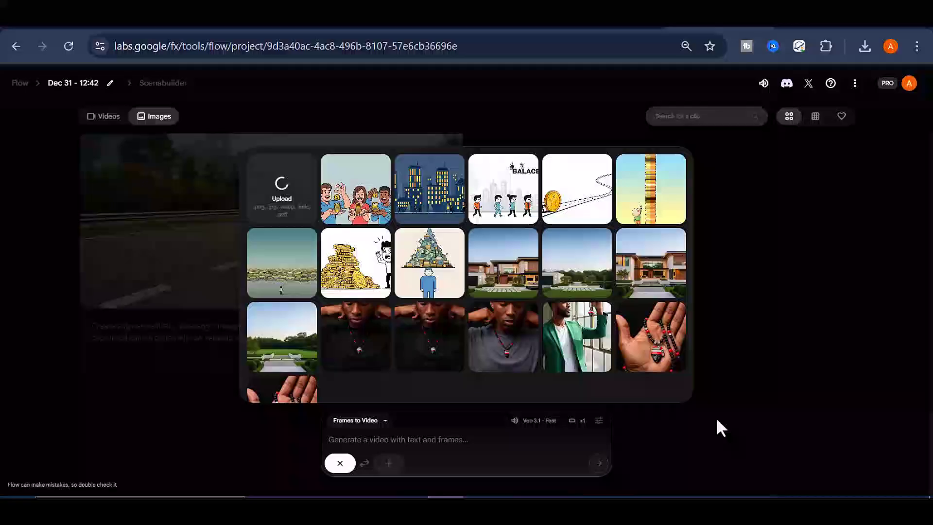
{"action": "left_click", "coordinate": [390, 463]}
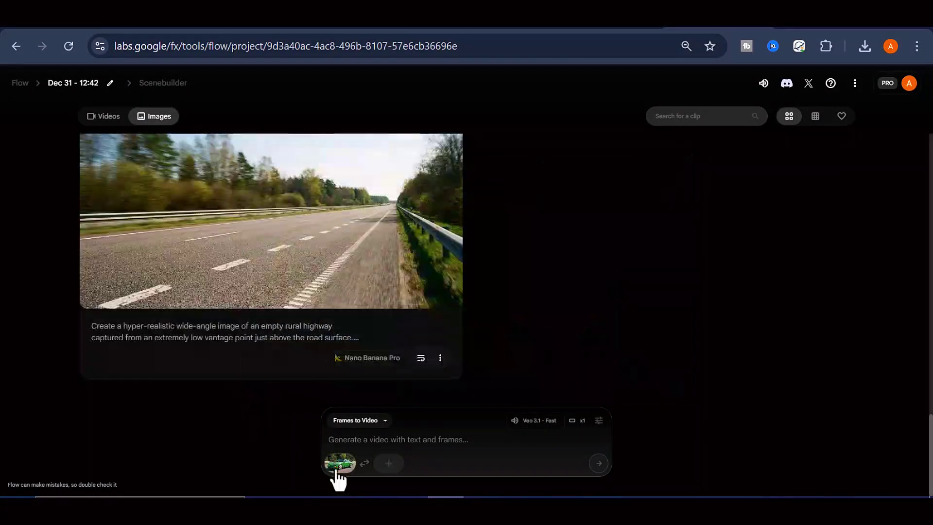
{"action": "left_click", "coordinate": [337, 475]}
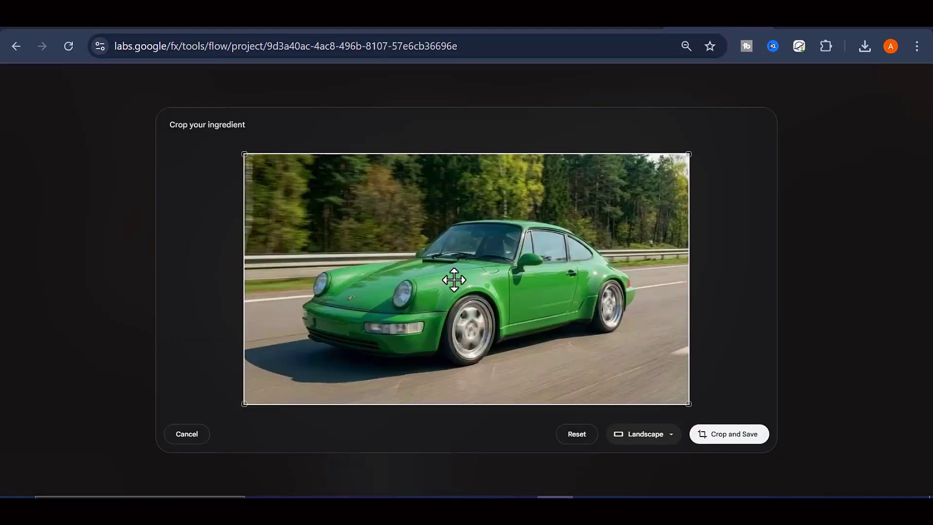
{"action": "left_click", "coordinate": [734, 436]}
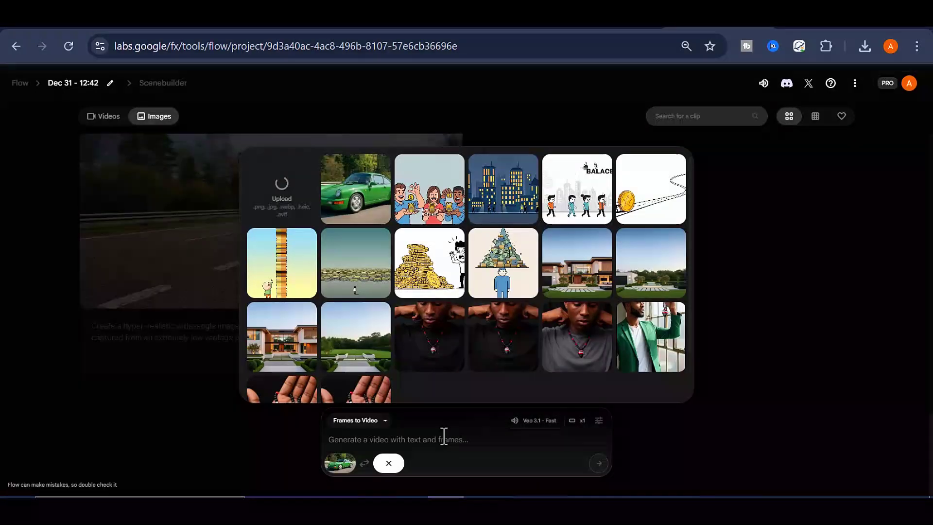
{"action": "left_click", "coordinate": [599, 420]}
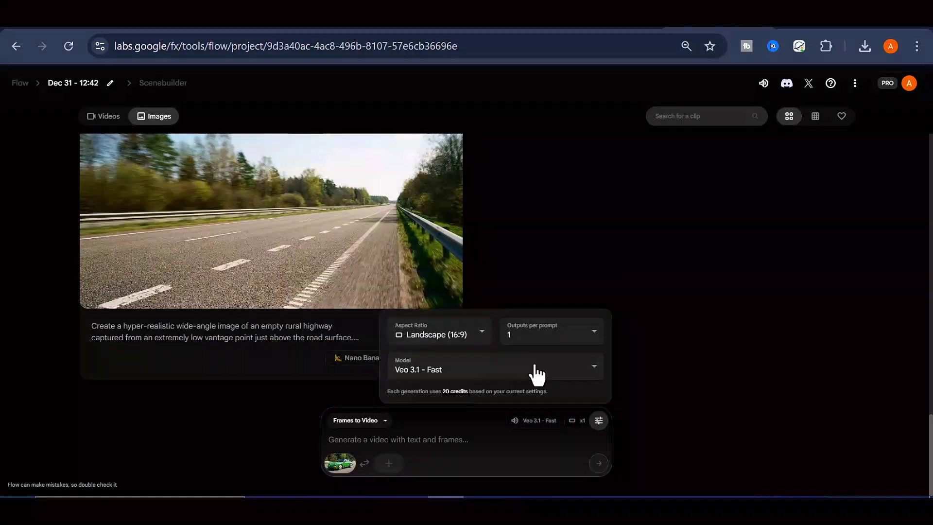
{"action": "left_click", "coordinate": [445, 443]}
Step: Copy the PROMPT 3 text from the Viral Car Evolution Prompts doc
{"action": "left_click", "coordinate": [340, 14]}
{"action": "left_click_drag", "start_coordinate": [225, 249], "coordinate": [338, 371]}
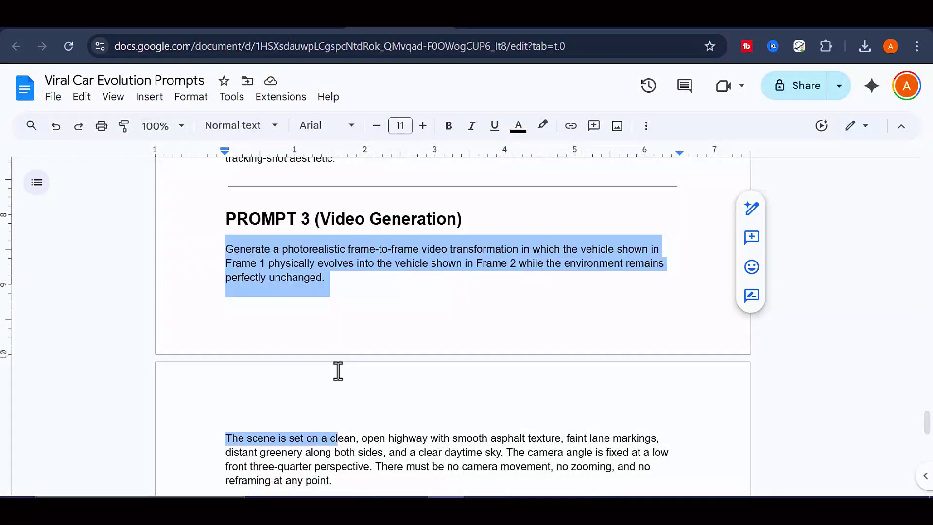
{"action": "scroll", "coordinate": [337, 371], "scroll_direction": "down", "scroll_amount": 10}
{"action": "left_click", "coordinate": [558, 338], "text": "shift"}
{"action": "right_click", "coordinate": [510, 337]}
{"action": "left_click", "coordinate": [568, 161]}
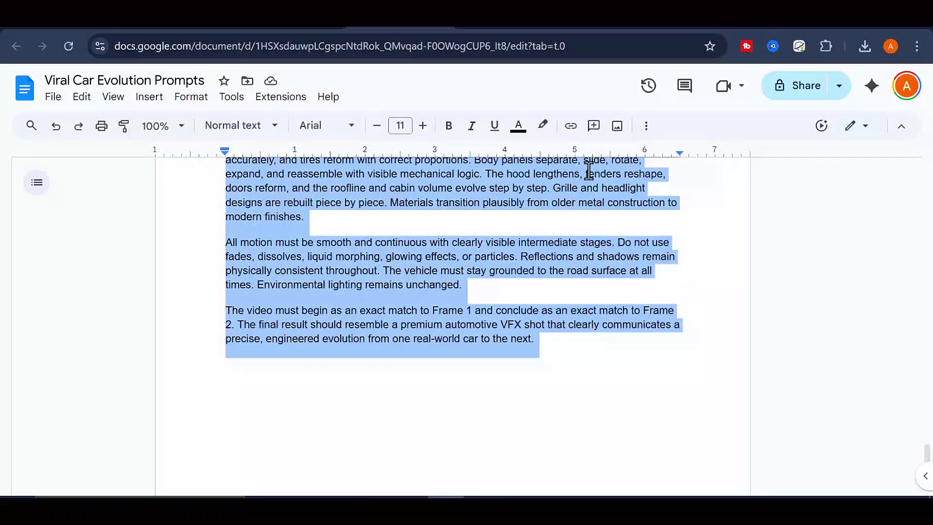
{"action": "key", "text": "ctrl+Tab"}
Step: Paste the transformation prompt into the video box and generate the clip
{"action": "right_click", "coordinate": [432, 440]}
{"action": "left_click", "coordinate": [471, 275]}
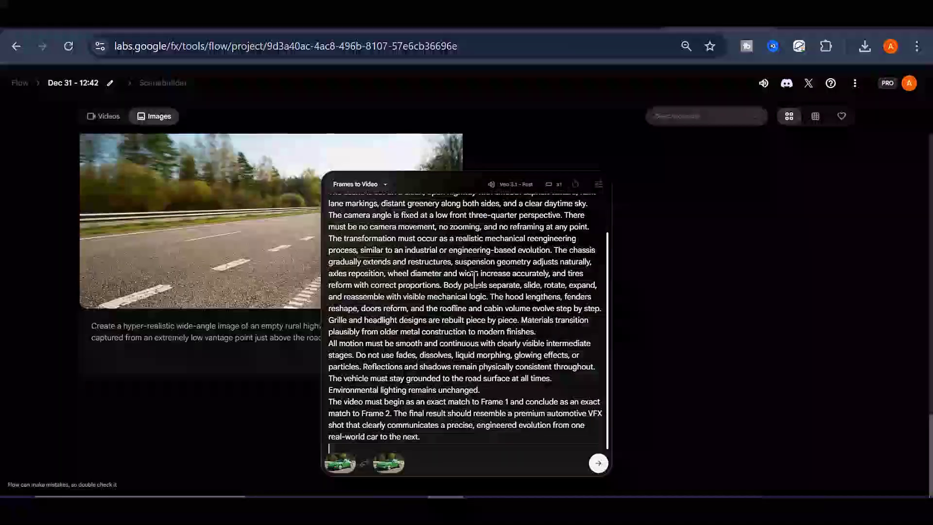
{"action": "scroll", "coordinate": [528, 301], "scroll_direction": "up", "scroll_amount": 2}
{"action": "scroll", "coordinate": [528, 301], "scroll_direction": "down", "scroll_amount": 2}
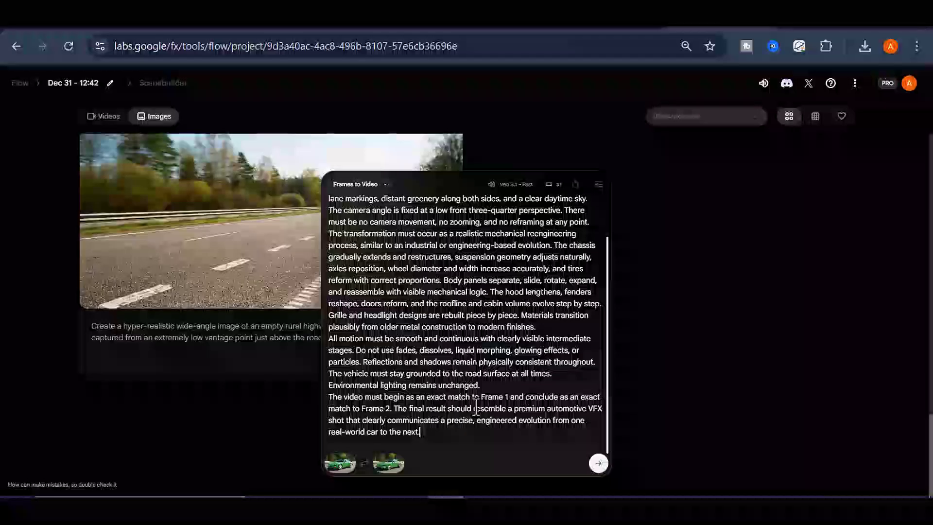
{"action": "scroll", "coordinate": [528, 301], "scroll_direction": "up", "scroll_amount": 5}
{"action": "scroll", "coordinate": [601, 430], "scroll_direction": "down", "scroll_amount": 3}
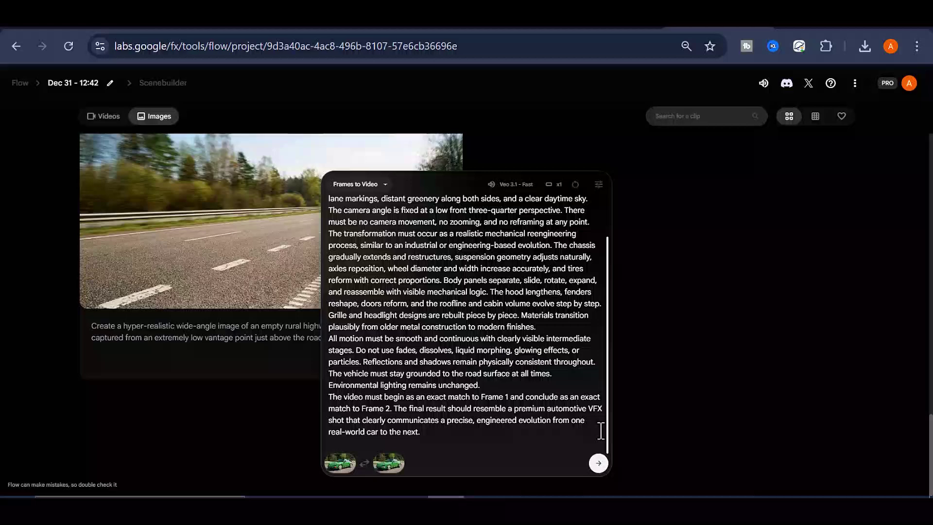
{"action": "left_click", "coordinate": [598, 463]}
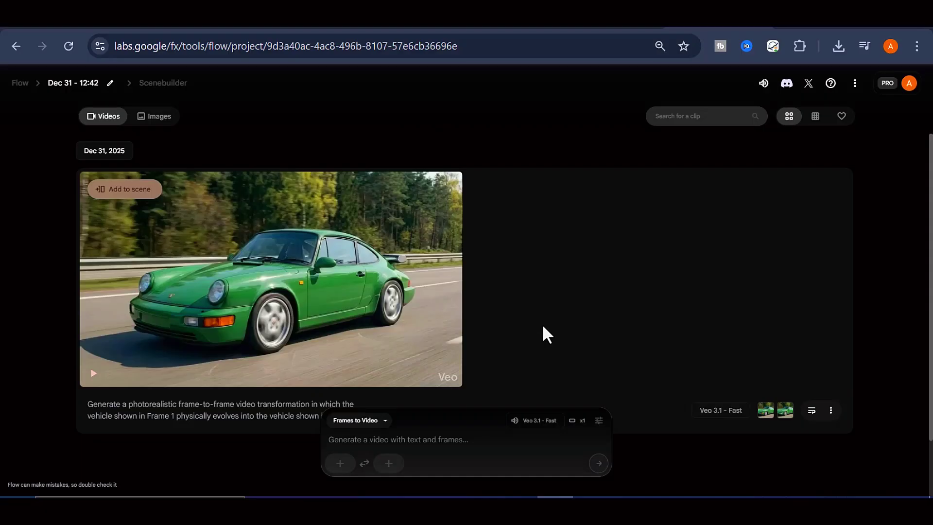
Step: Play back the chassis-to-Porsche clip and bring up its download options
{"action": "mouse_move", "coordinate": [367, 335]}
{"action": "left_click", "coordinate": [91, 375]}
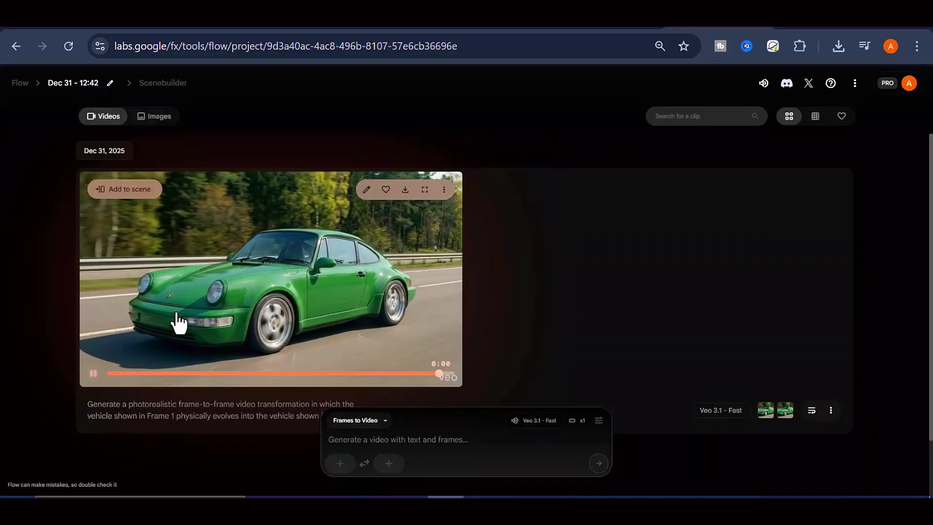
{"action": "left_click", "coordinate": [95, 373]}
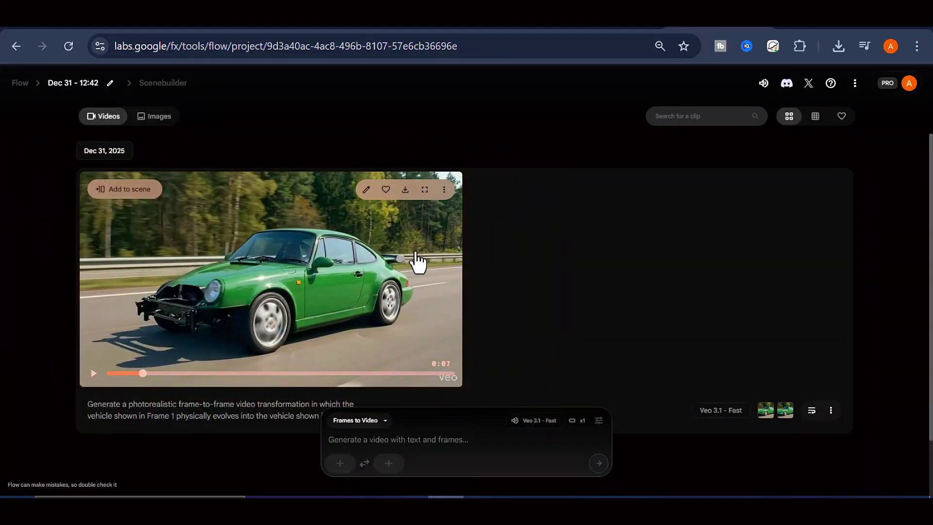
{"action": "left_click", "coordinate": [406, 190]}
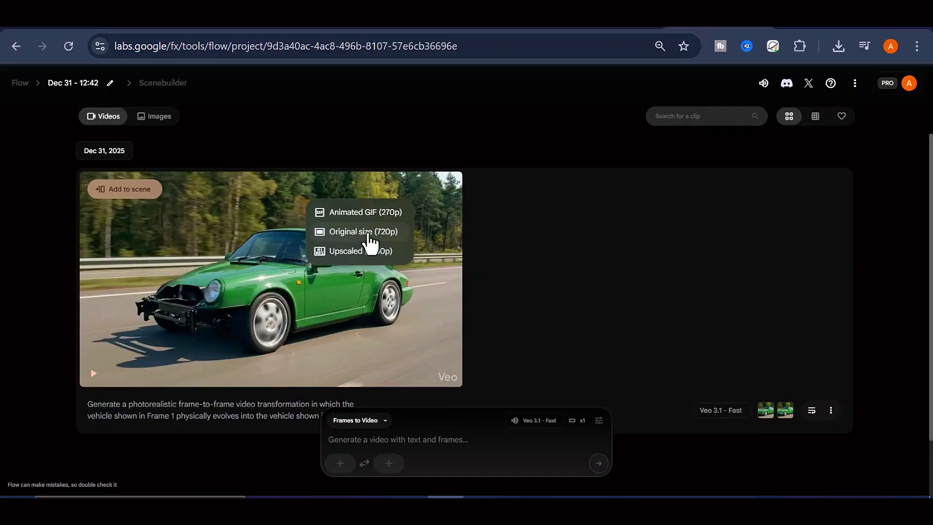
Step: Download the clip at original 720p size and upload the classic green Porsche image
{"action": "left_click", "coordinate": [548, 260]}
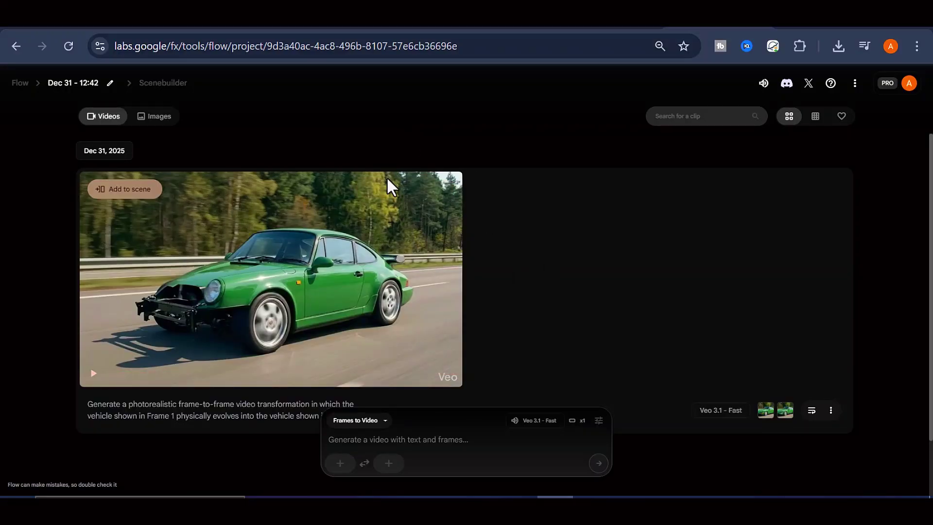
{"action": "left_click", "coordinate": [340, 463]}
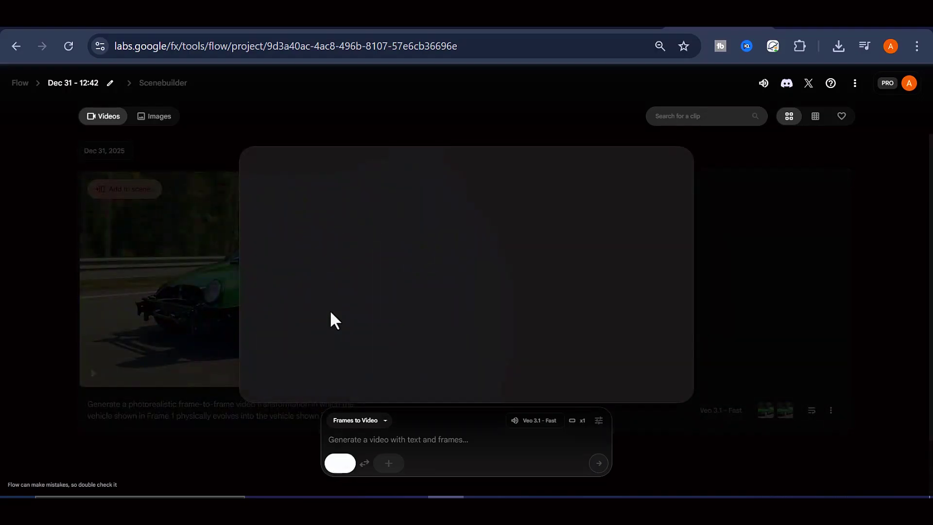
{"action": "left_click", "coordinate": [292, 208]}
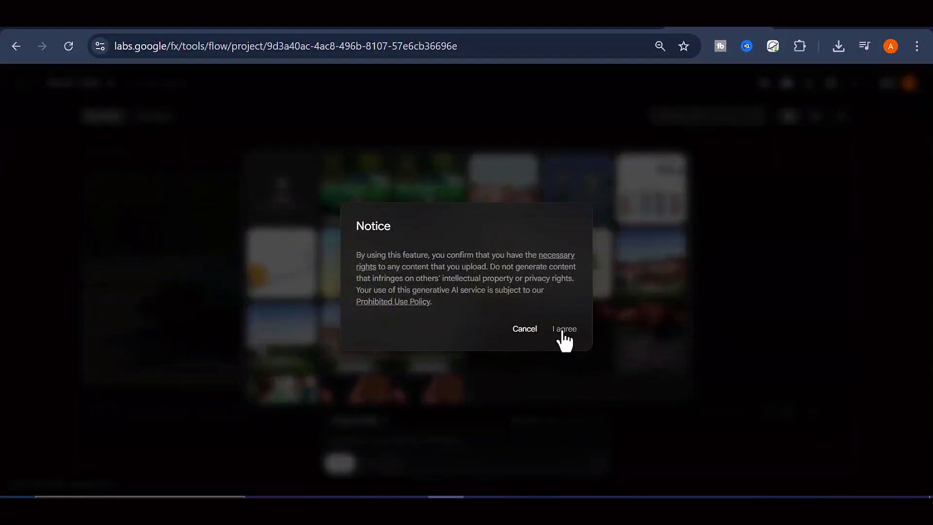
{"action": "left_click", "coordinate": [562, 333]}
{"action": "left_click", "coordinate": [357, 187]}
{"action": "left_click", "coordinate": [747, 446]}
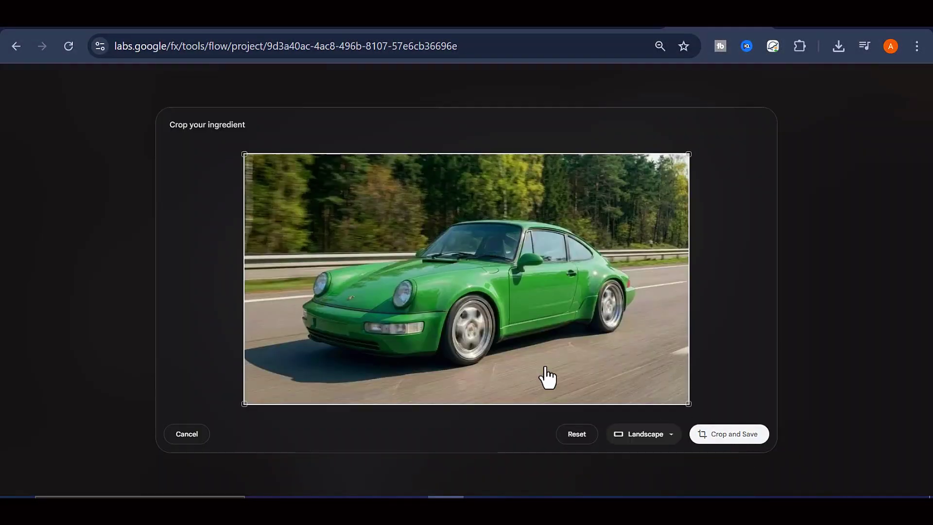
Step: Place the classic car as Frame 1, add the newer Porsche, and paste the transformation prompt
{"action": "scroll", "coordinate": [427, 340], "scroll_direction": "down", "scroll_amount": 1}
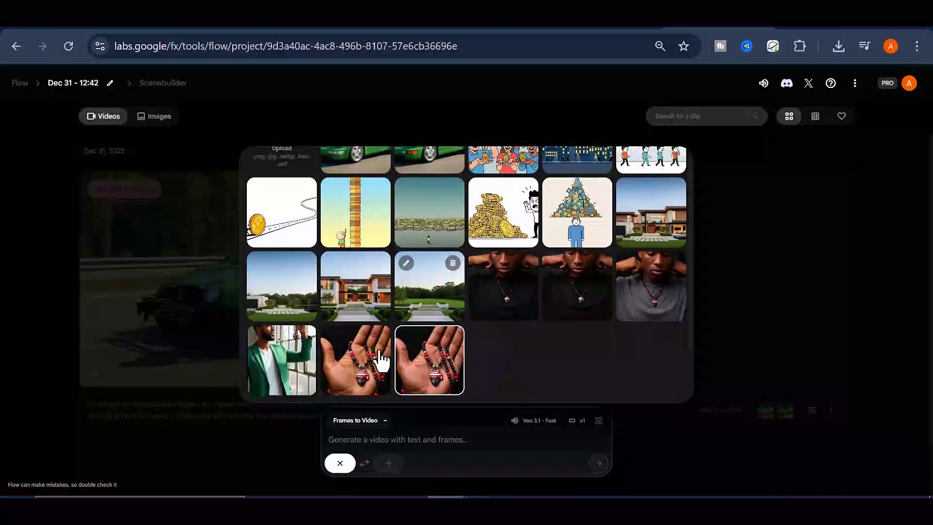
{"action": "left_click", "coordinate": [391, 108]}
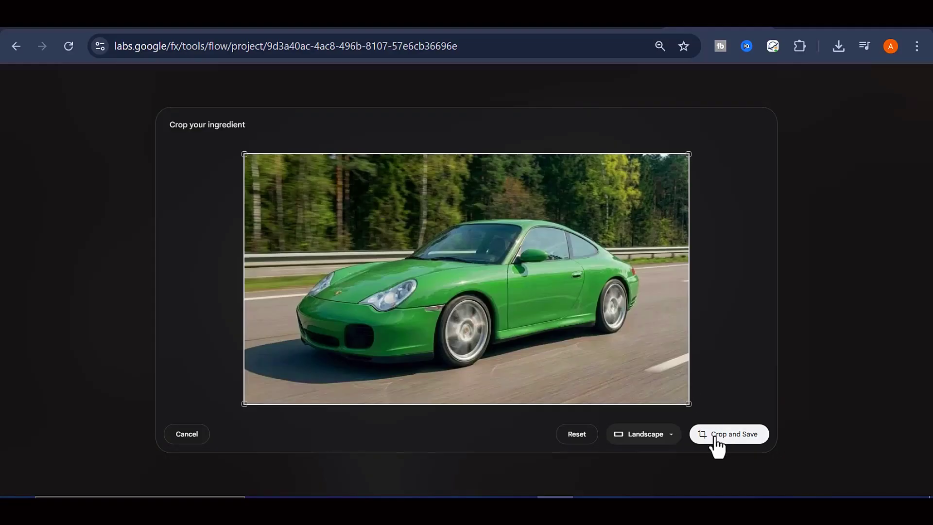
{"action": "left_click", "coordinate": [715, 438]}
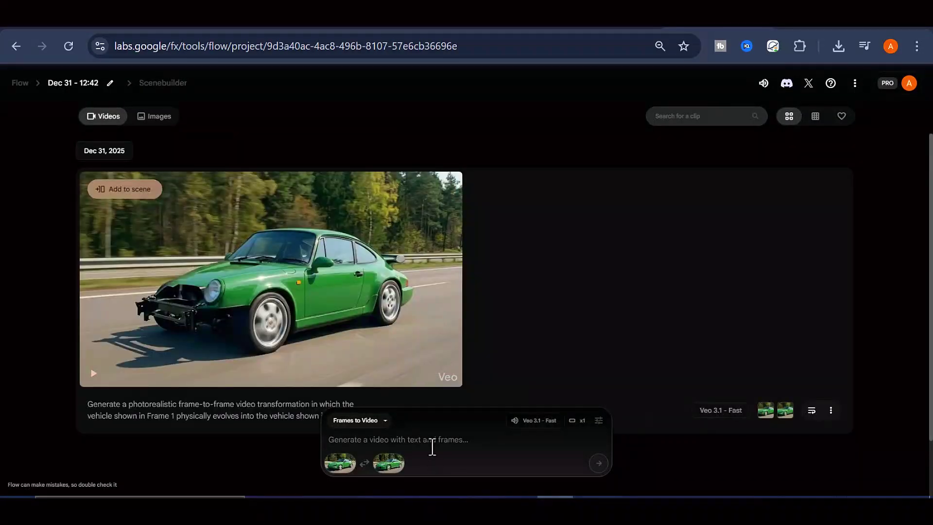
{"action": "right_click", "coordinate": [432, 440]}
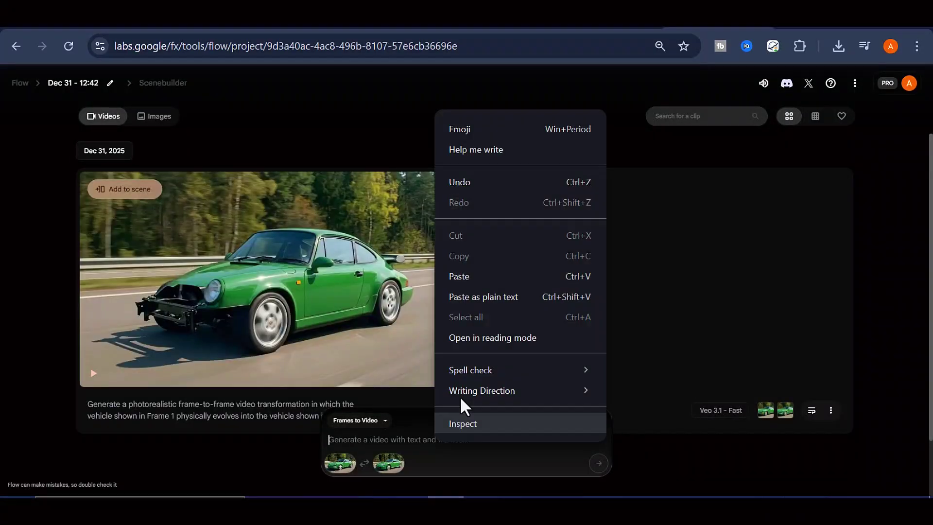
{"action": "key", "text": "Escape"}
{"action": "key", "text": "ctrl+v"}
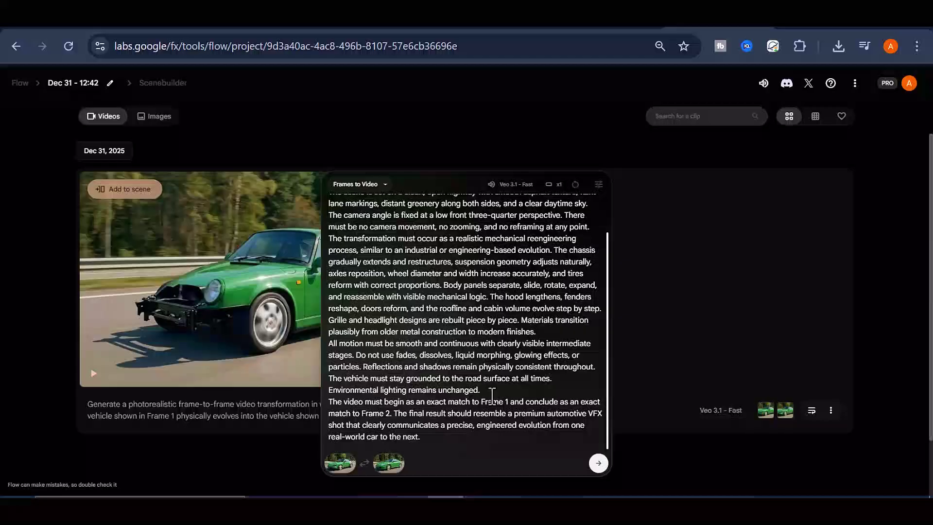
Step: Generate the clip, then set the newer green car as Frame 2 and generate again with the prompt
{"action": "left_click", "coordinate": [599, 463]}
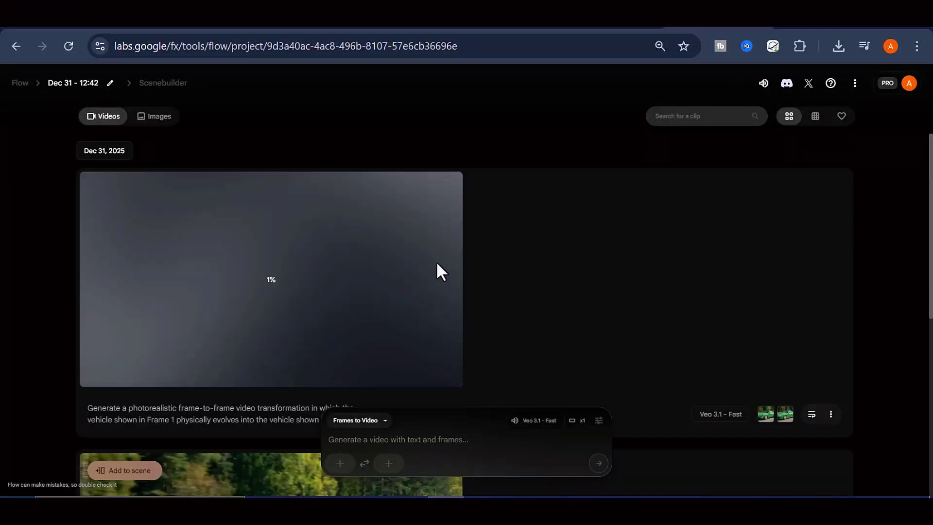
{"action": "left_click", "coordinate": [388, 462]}
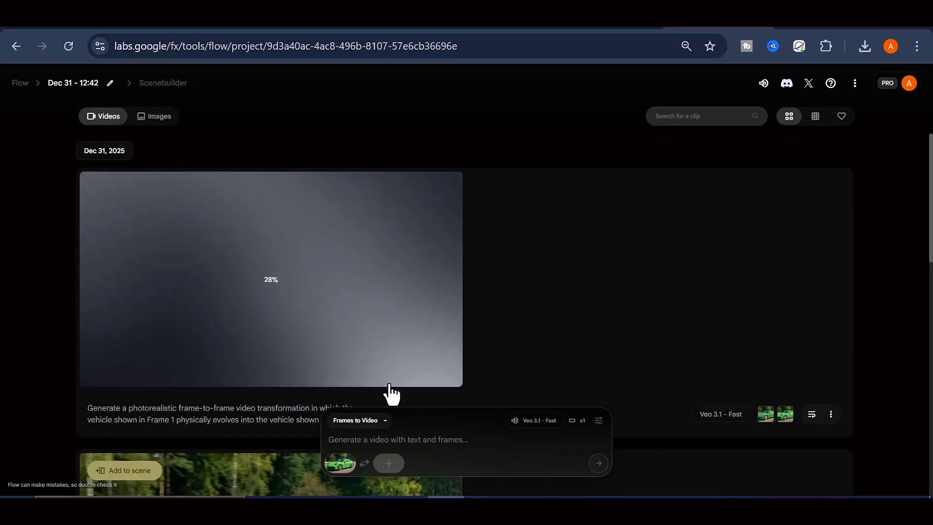
{"action": "left_click", "coordinate": [354, 265]}
{"action": "right_click", "coordinate": [426, 439]}
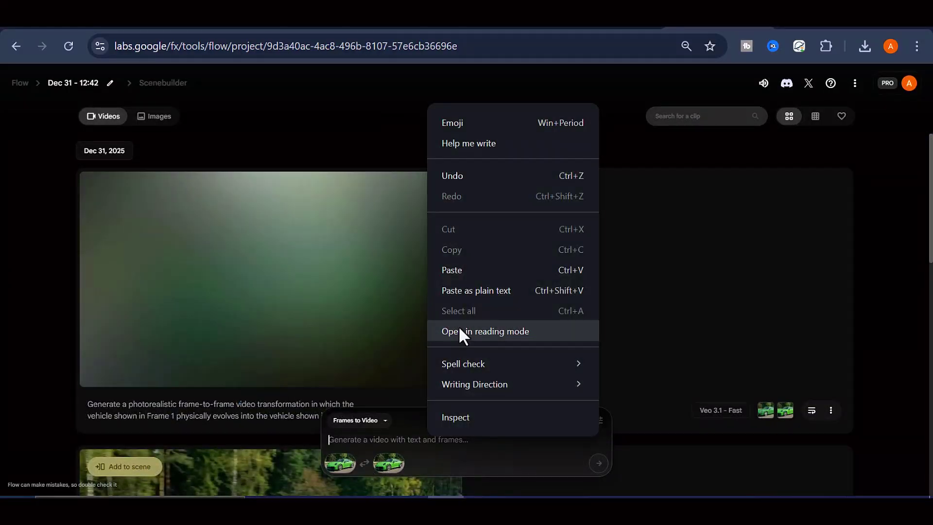
{"action": "left_click", "coordinate": [454, 268]}
{"action": "left_click", "coordinate": [598, 463]}
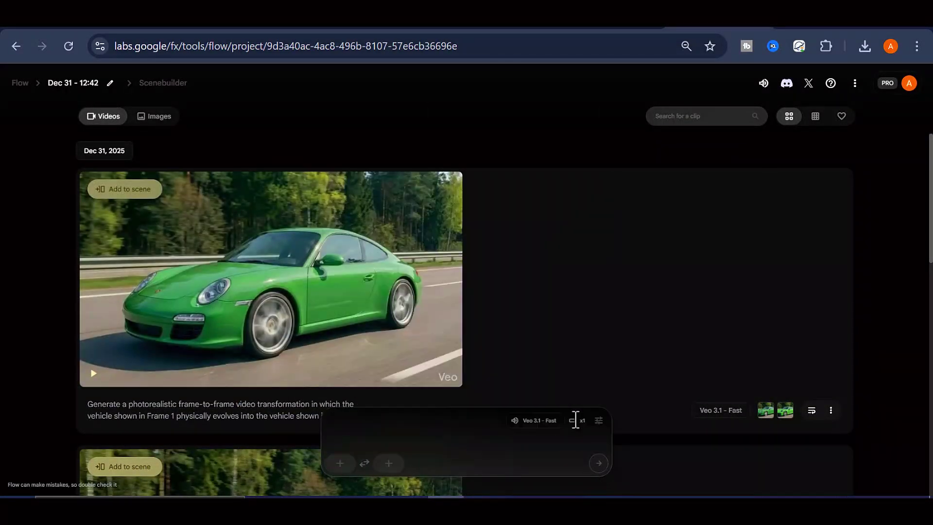
Step: Request an upscaled 1080p download of the classic green 911 clip
{"action": "scroll", "coordinate": [433, 319], "scroll_direction": "down", "scroll_amount": 5}
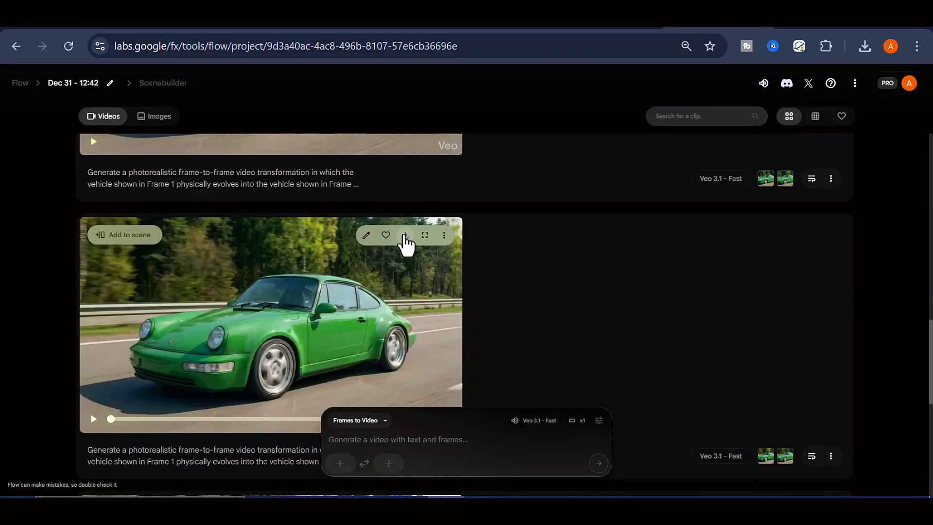
{"action": "left_click", "coordinate": [405, 238]}
{"action": "left_click", "coordinate": [368, 297]}
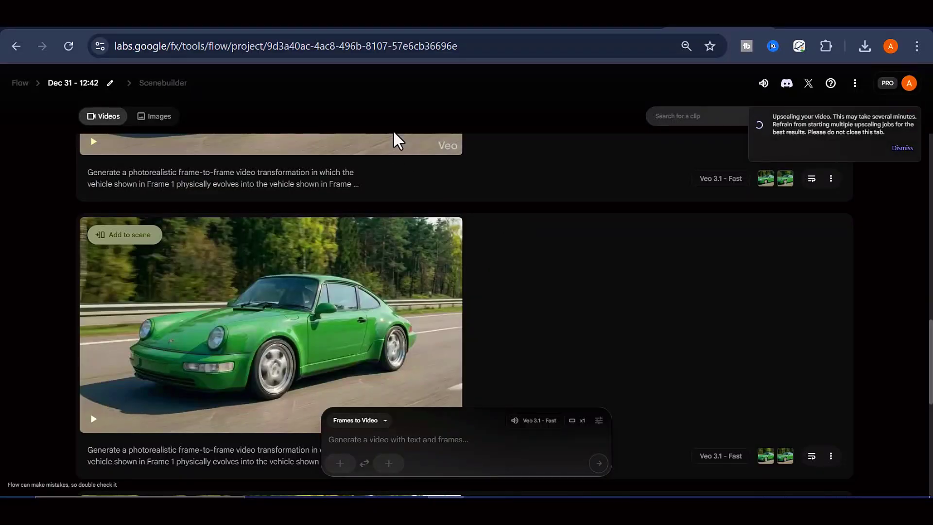
{"action": "scroll", "coordinate": [374, 222], "scroll_direction": "up", "scroll_amount": 3}
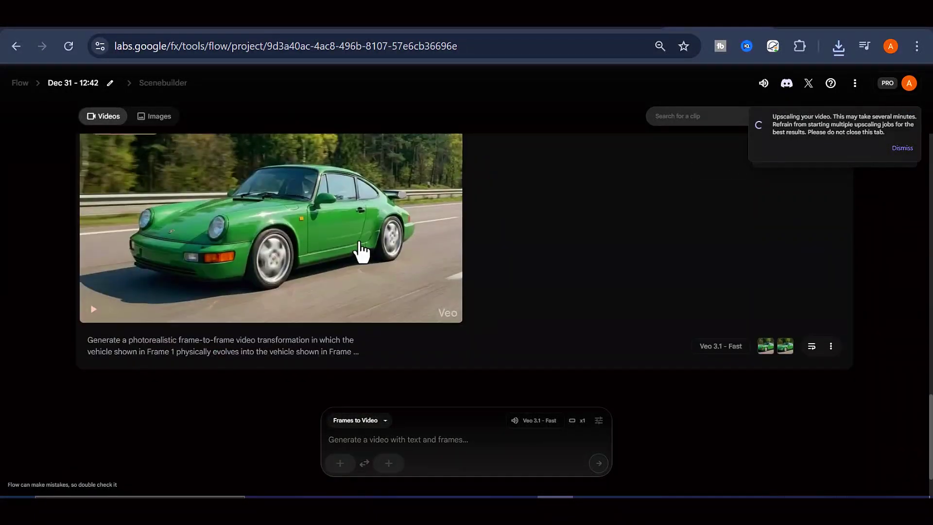
{"action": "scroll", "coordinate": [359, 257], "scroll_direction": "down", "scroll_amount": 3}
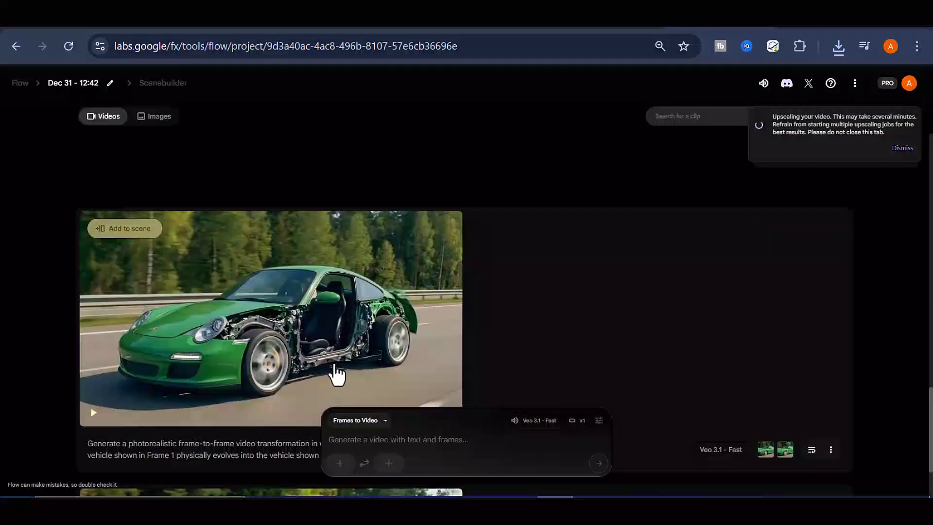
{"action": "scroll", "coordinate": [334, 374], "scroll_direction": "up", "scroll_amount": 5}
{"action": "scroll", "coordinate": [417, 306], "scroll_direction": "down", "scroll_amount": 2}
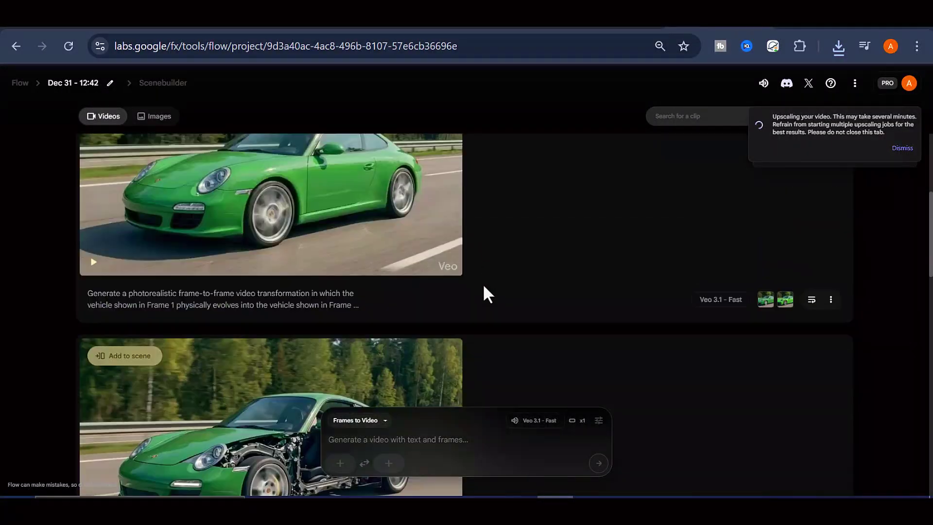
{"action": "scroll", "coordinate": [483, 287], "scroll_direction": "down", "scroll_amount": 10}
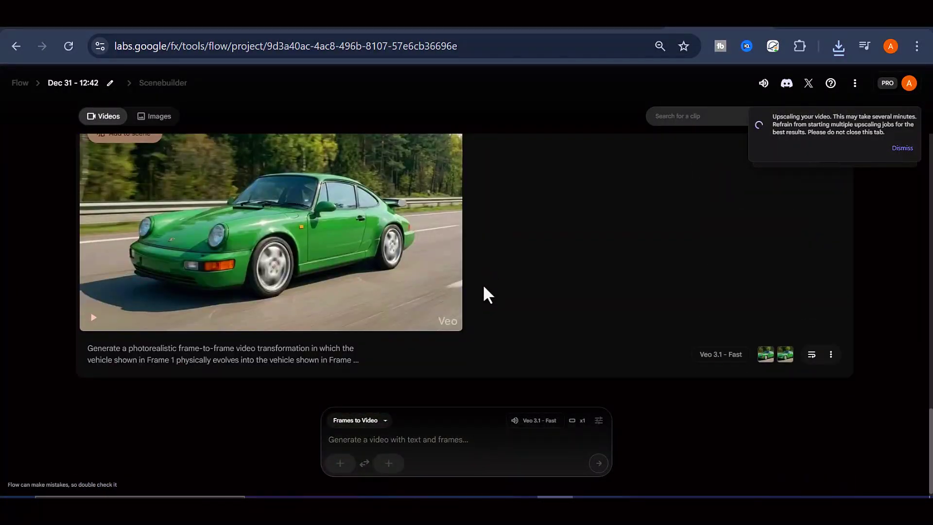
{"action": "scroll", "coordinate": [482, 284], "scroll_direction": "up", "scroll_amount": 10}
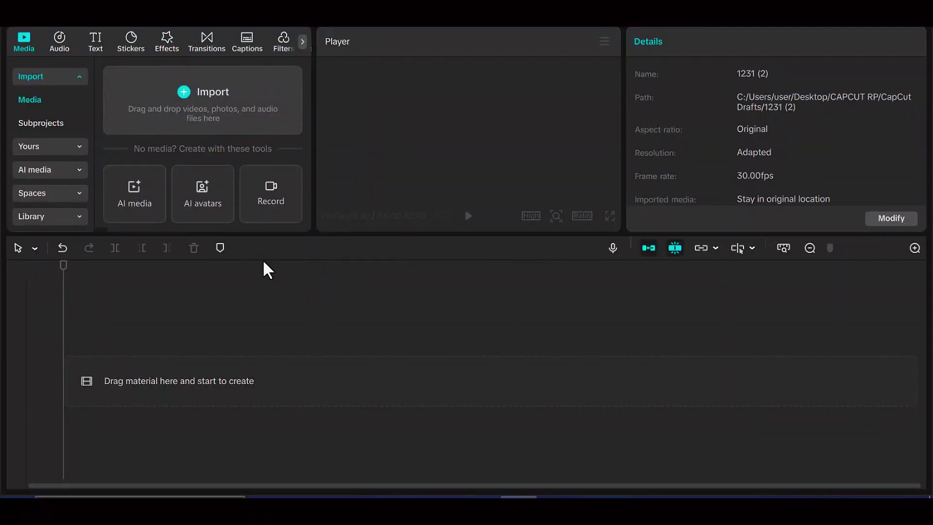
Step: Import all generated clips, sort them by creation time, and place them on the timeline
{"action": "left_click", "coordinate": [251, 84]}
{"action": "key", "text": "ctrl+a"}
{"action": "key", "text": "Return"}
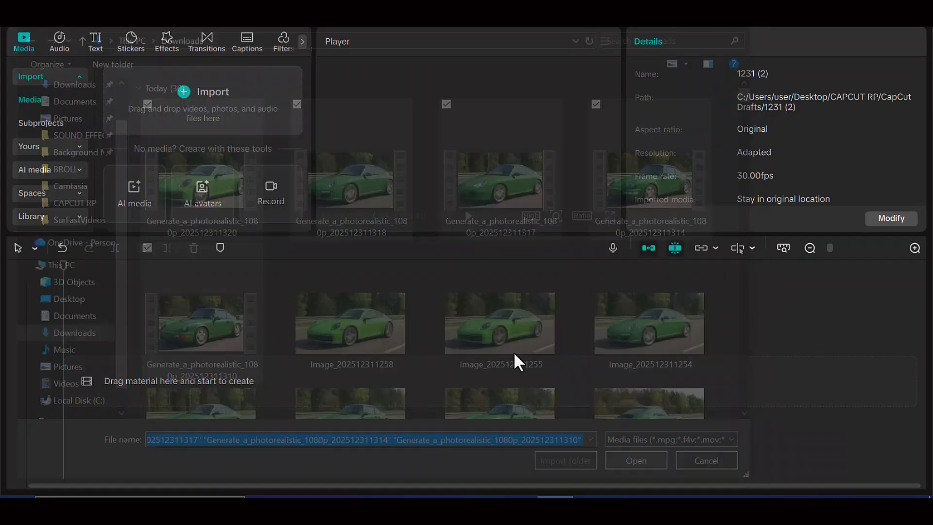
{"action": "left_click", "coordinate": [251, 74]}
{"action": "left_click", "coordinate": [234, 129]}
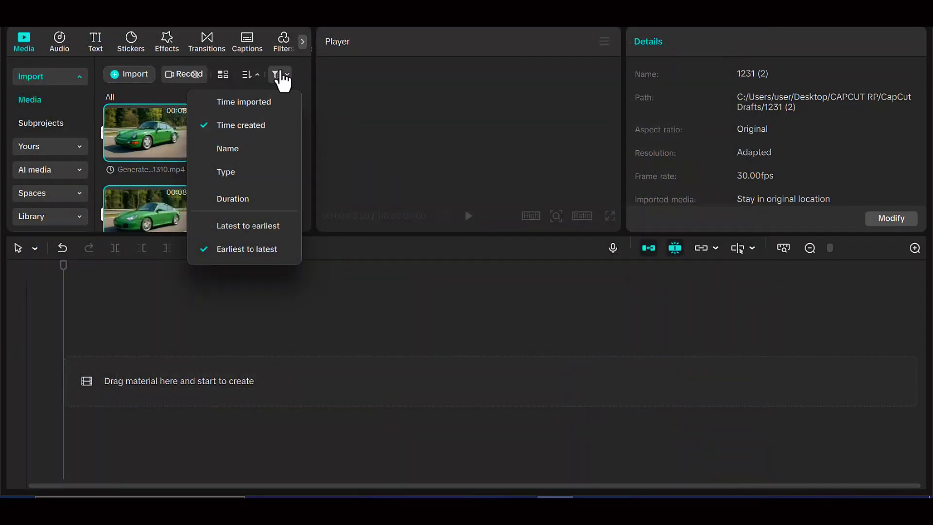
{"action": "left_click_drag", "start_coordinate": [143, 131], "coordinate": [142, 381]}
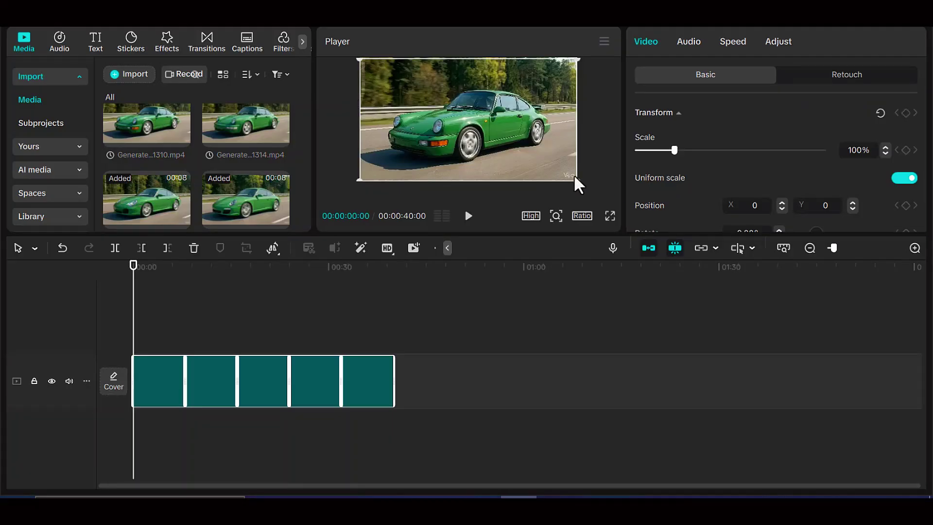
Step: Scale the footage to 113% and zoom in on the timeline
{"action": "left_click", "coordinate": [886, 146]}
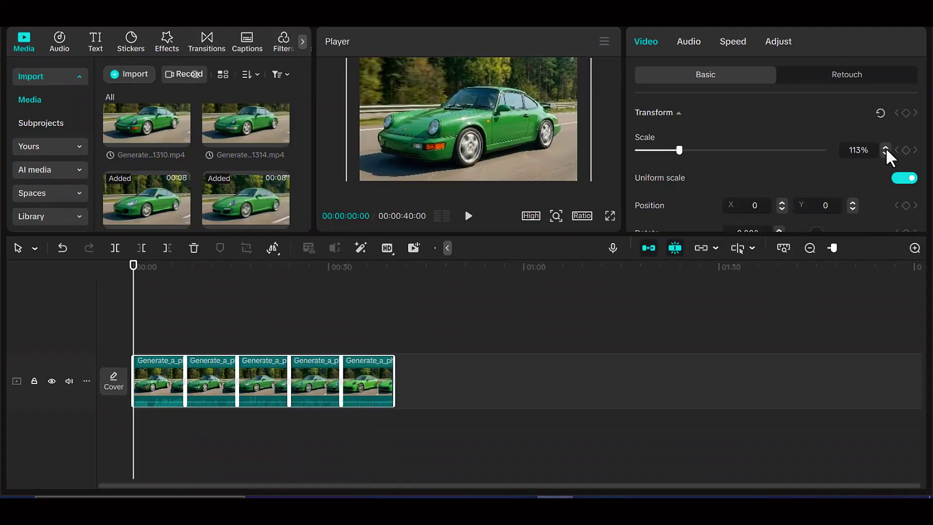
{"action": "left_click_drag", "start_coordinate": [133, 321], "coordinate": [133, 433]}
{"action": "left_click", "coordinate": [915, 247]}
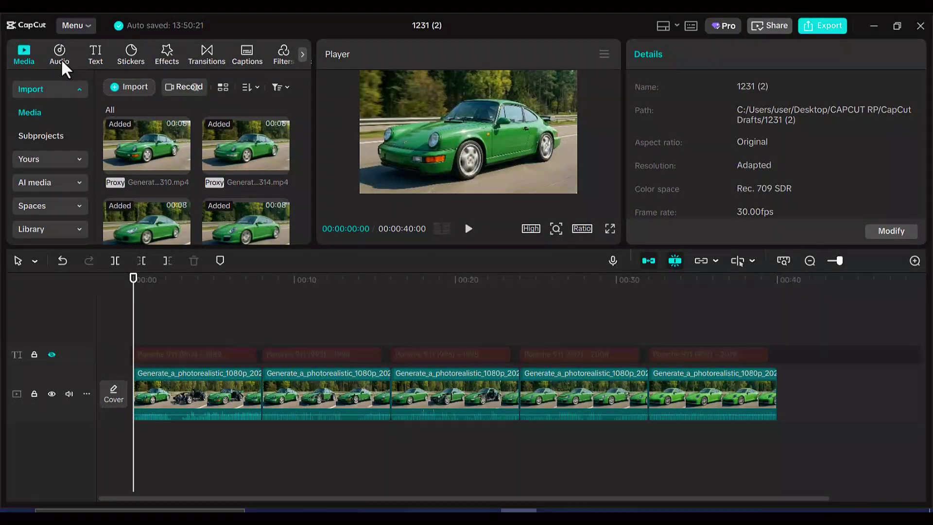
Step: Search the music library for 'racing' and add Racing Quiet Morning to the timeline
{"action": "left_click", "coordinate": [59, 54]}
{"action": "left_click", "coordinate": [147, 87]}
{"action": "type", "text": "racing"}
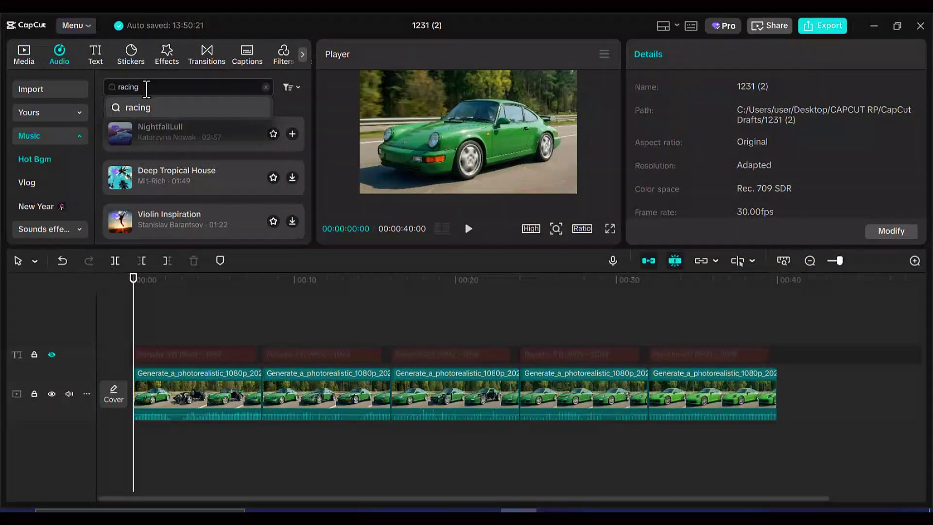
{"action": "key", "text": "Return"}
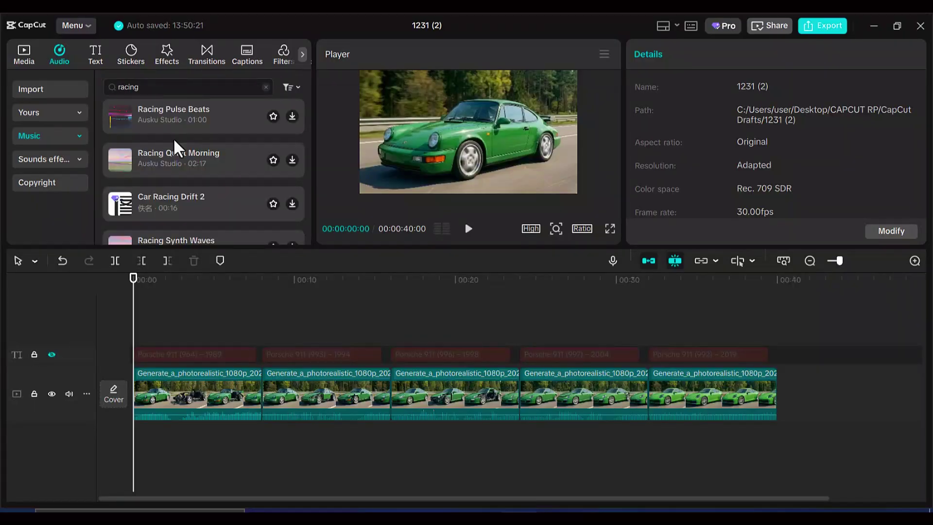
{"action": "scroll", "coordinate": [228, 172], "scroll_direction": "down", "scroll_amount": 3}
{"action": "scroll", "coordinate": [228, 173], "scroll_direction": "up", "scroll_amount": 3}
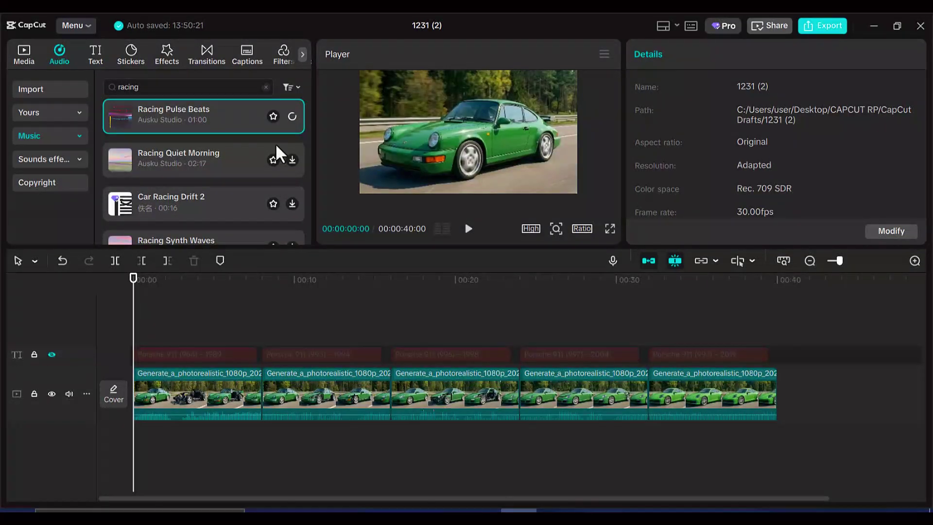
{"action": "left_click", "coordinate": [292, 159]}
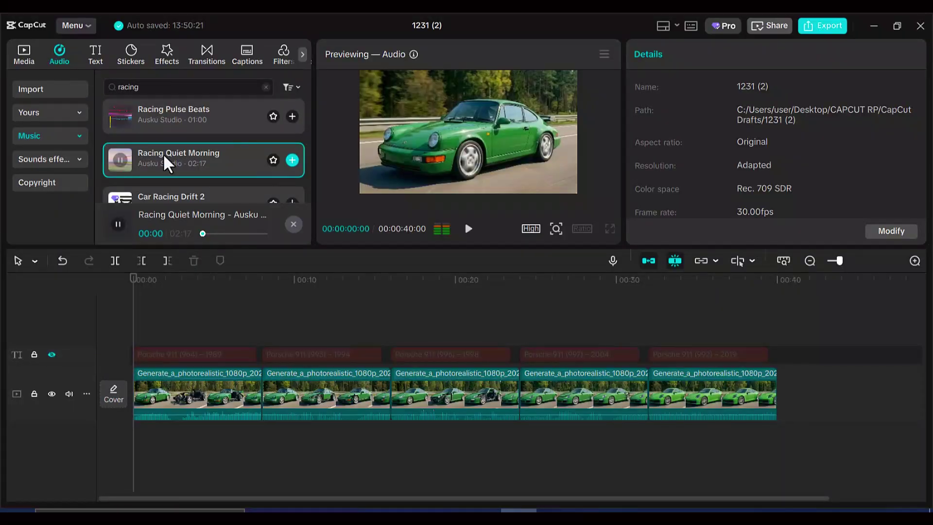
{"action": "left_click_drag", "start_coordinate": [164, 162], "coordinate": [151, 449]}
Step: Trim the music at 00:40 and lower its volume to -16.6dB
{"action": "left_click_drag", "start_coordinate": [136, 312], "coordinate": [778, 431]}
{"action": "left_click", "coordinate": [168, 261]}
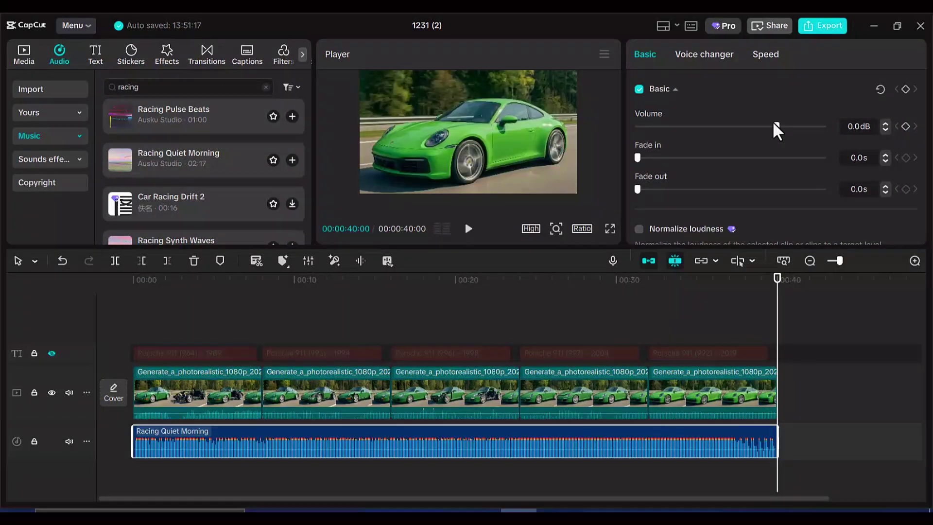
{"action": "left_click_drag", "start_coordinate": [775, 125], "coordinate": [739, 138]}
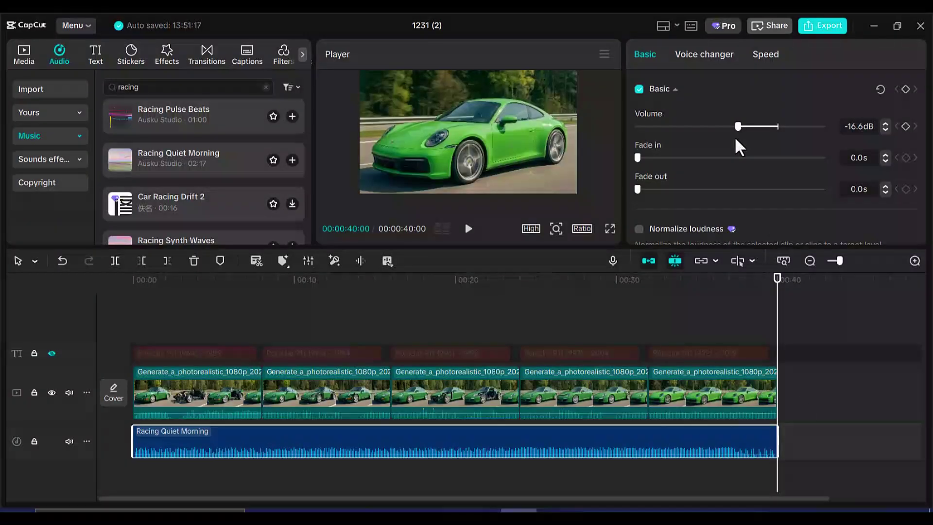
{"action": "left_click", "coordinate": [285, 320]}
{"action": "left_click_drag", "start_coordinate": [290, 333], "coordinate": [115, 419]}
Step: Add a default text clip at the start reading 'Porsche 911 (964) – 1989'
{"action": "left_click", "coordinate": [166, 277]}
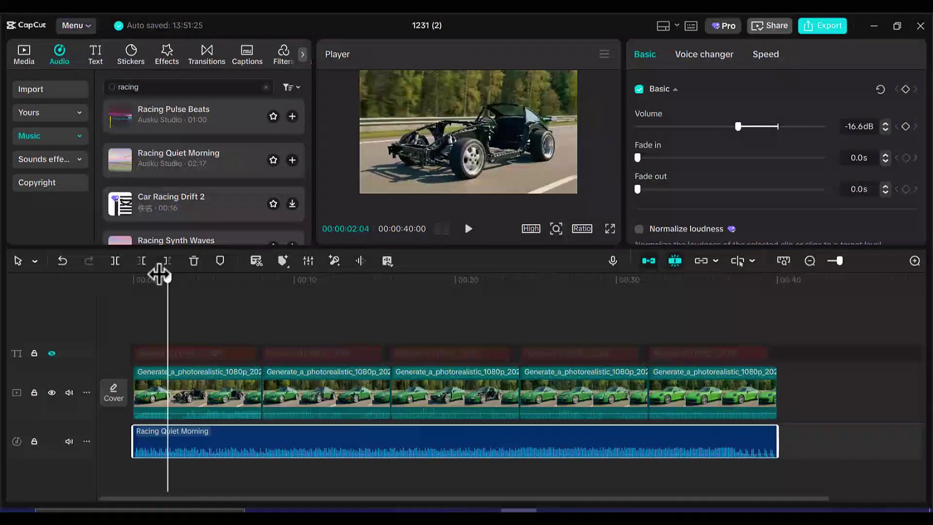
{"action": "left_click_drag", "start_coordinate": [159, 275], "coordinate": [133, 276]}
{"action": "left_click", "coordinate": [97, 56]}
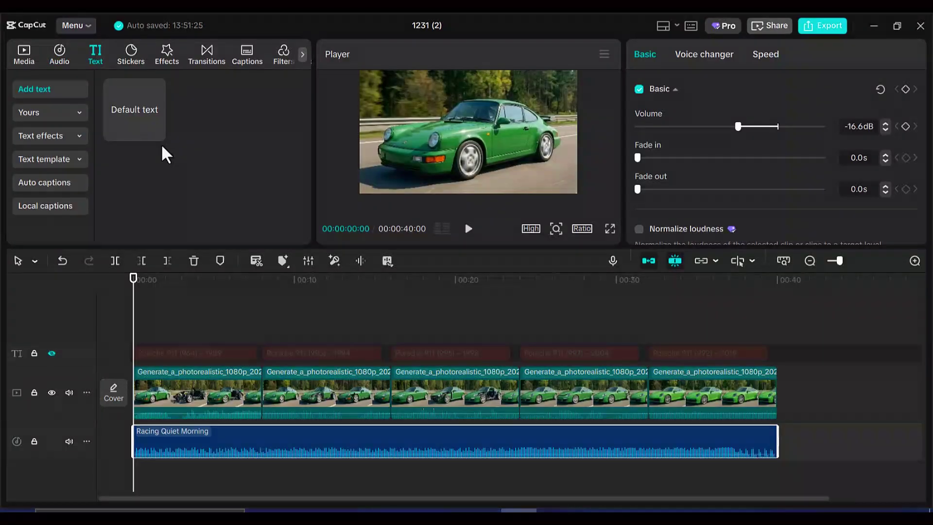
{"action": "left_click_drag", "start_coordinate": [162, 150], "coordinate": [254, 337]}
{"action": "left_click", "coordinate": [167, 335]}
{"action": "triple_click", "coordinate": [803, 129]}
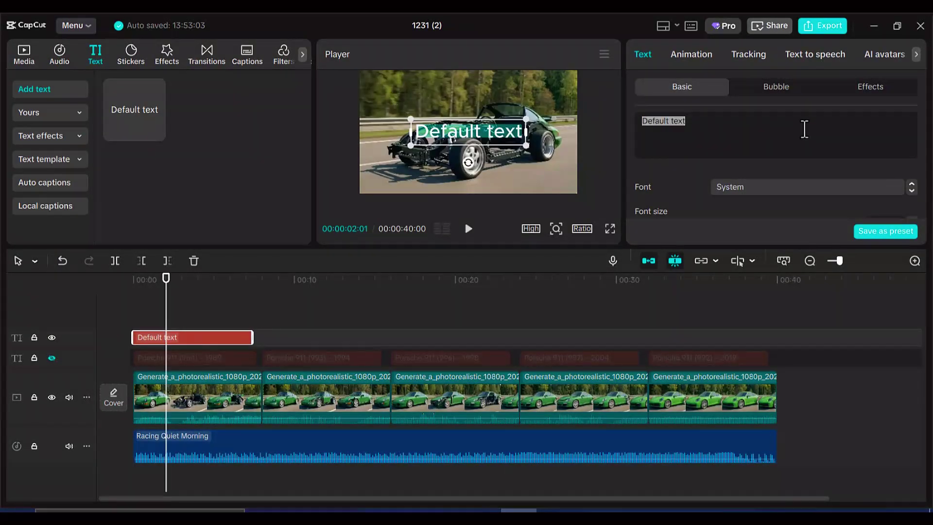
{"action": "type", "text": "Porsche 911 (964) – 1989"}
Step: Apply a preset style to the title
{"action": "scroll", "coordinate": [821, 189], "scroll_direction": "down", "scroll_amount": 2}
{"action": "scroll", "coordinate": [739, 176], "scroll_direction": "down", "scroll_amount": 2}
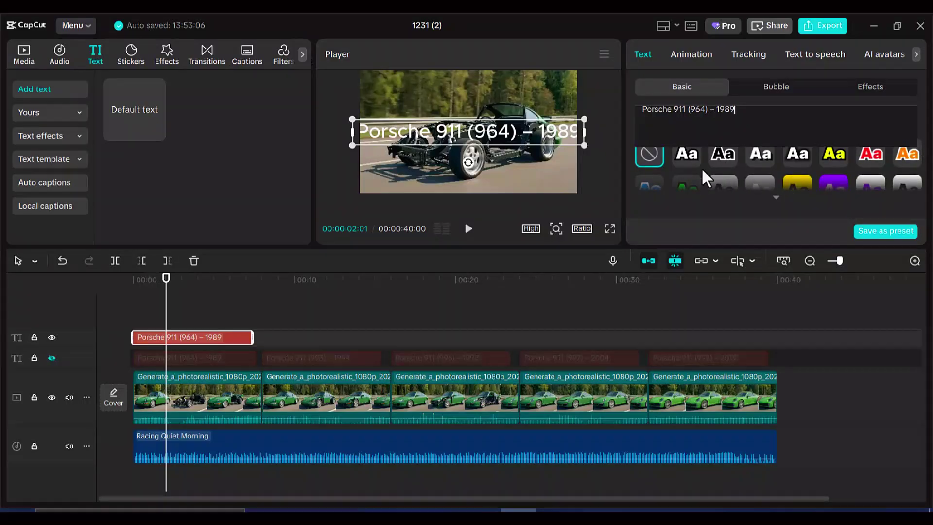
{"action": "scroll", "coordinate": [720, 183], "scroll_direction": "up", "scroll_amount": 1}
{"action": "left_click", "coordinate": [693, 208]}
{"action": "scroll", "coordinate": [722, 206], "scroll_direction": "down", "scroll_amount": 1}
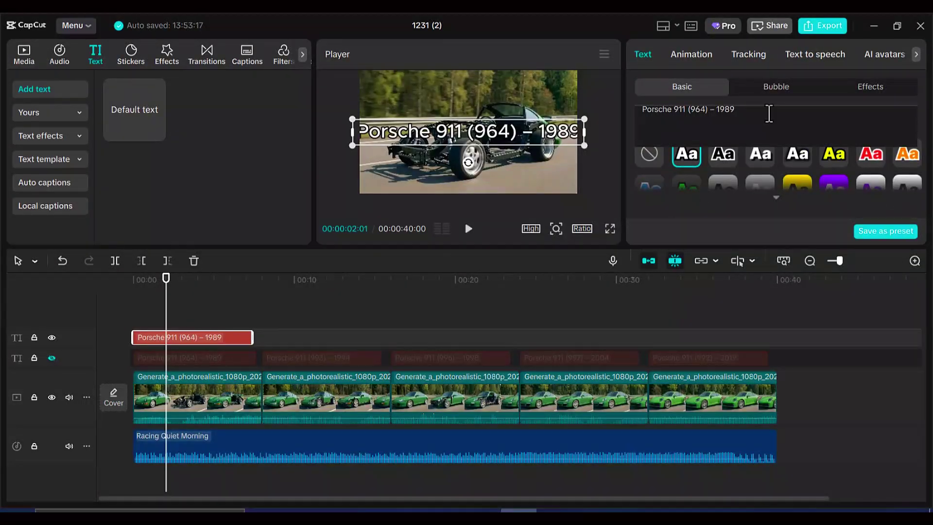
{"action": "scroll", "coordinate": [922, 124], "scroll_direction": "up", "scroll_amount": 2}
{"action": "scroll", "coordinate": [916, 208], "scroll_direction": "up", "scroll_amount": 1}
{"action": "scroll", "coordinate": [915, 156], "scroll_direction": "down", "scroll_amount": 1}
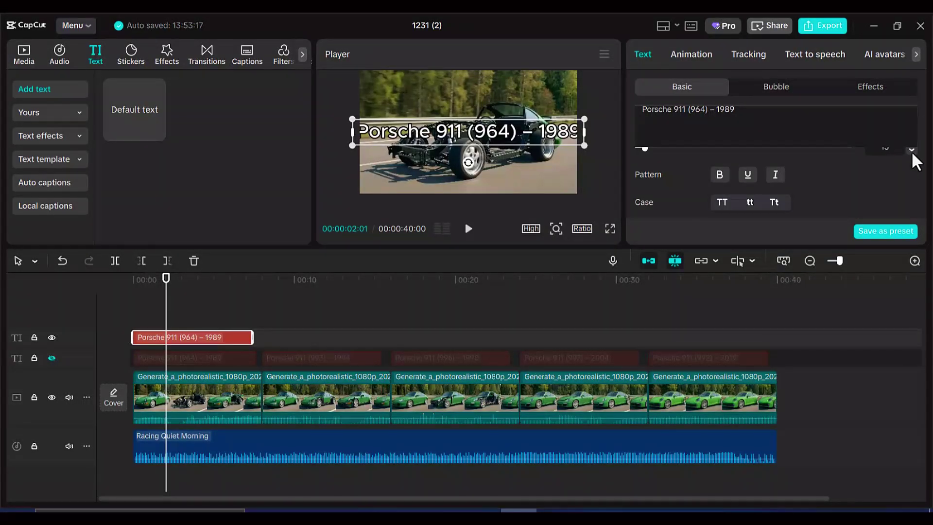
{"action": "scroll", "coordinate": [912, 214], "scroll_direction": "up", "scroll_amount": 1}
Step: Set the title to font size 8 in the top-left corner and check it across the clips
{"action": "left_click", "coordinate": [912, 219]}
{"action": "scroll", "coordinate": [922, 125], "scroll_direction": "down", "scroll_amount": 1}
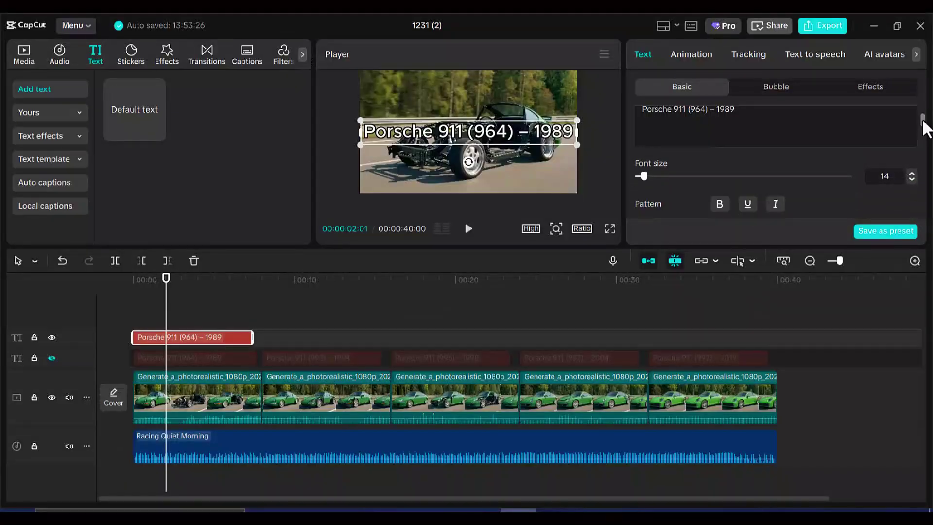
{"action": "left_click", "coordinate": [911, 180]}
{"action": "left_click_drag", "start_coordinate": [498, 133], "coordinate": [435, 80]}
{"action": "double_click", "coordinate": [912, 172]}
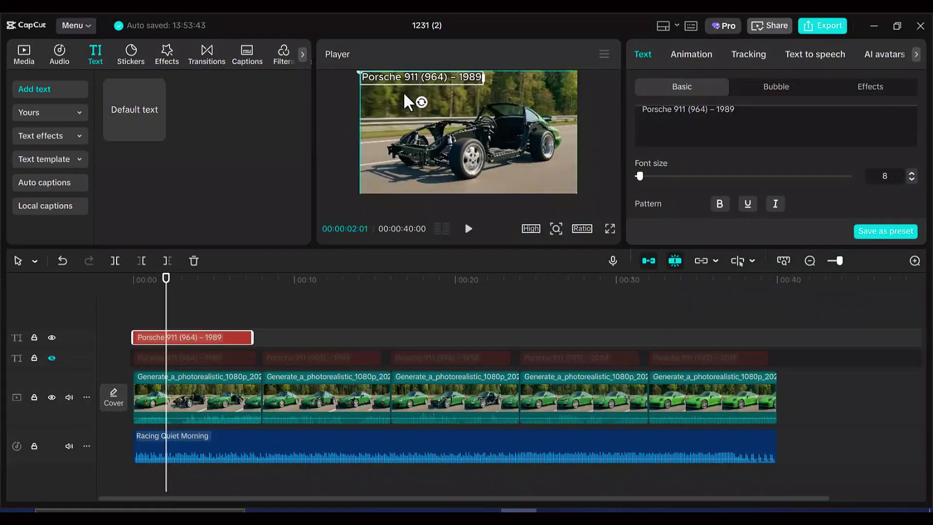
{"action": "left_click_drag", "start_coordinate": [169, 315], "coordinate": [229, 330]}
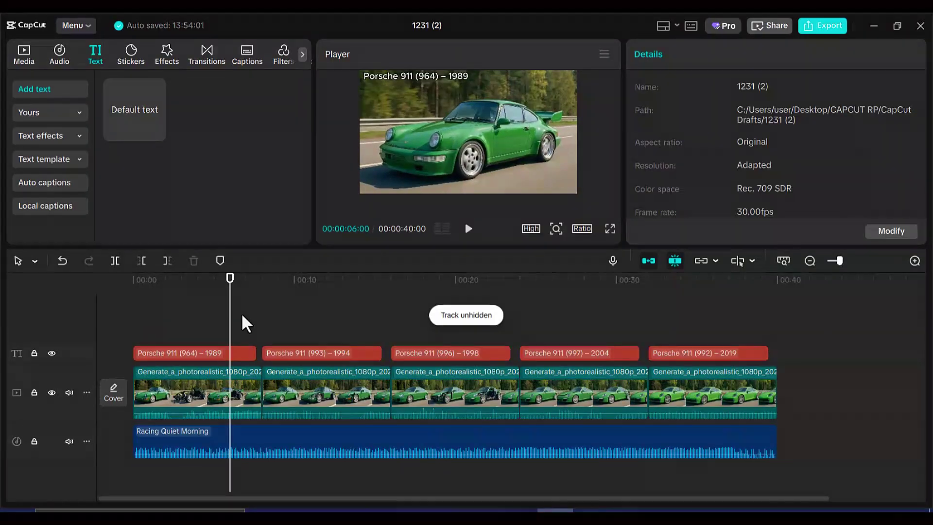
{"action": "left_click_drag", "start_coordinate": [246, 322], "coordinate": [744, 395]}
Step: Add the Clear II filter at intensity 100, stretched over the full 40-second edit
{"action": "key", "text": "Home"}
{"action": "left_click", "coordinate": [302, 54]}
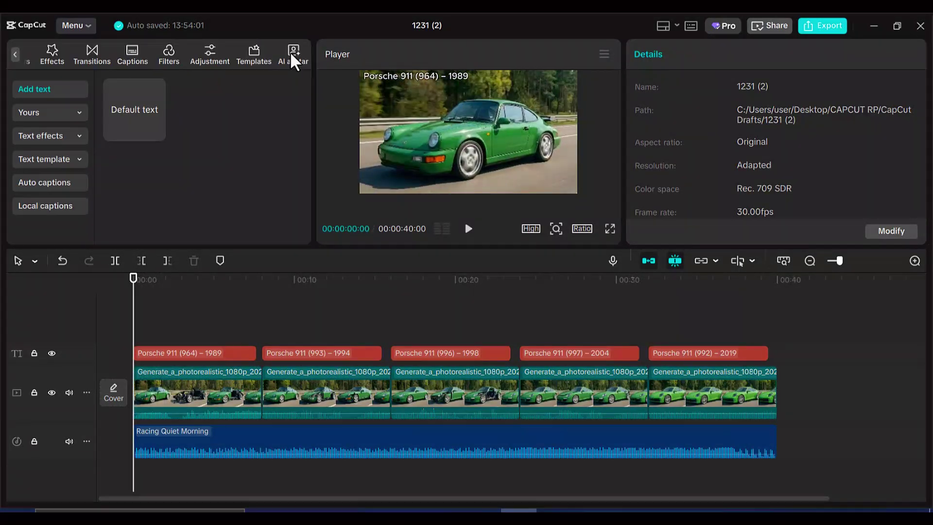
{"action": "left_click", "coordinate": [169, 54]}
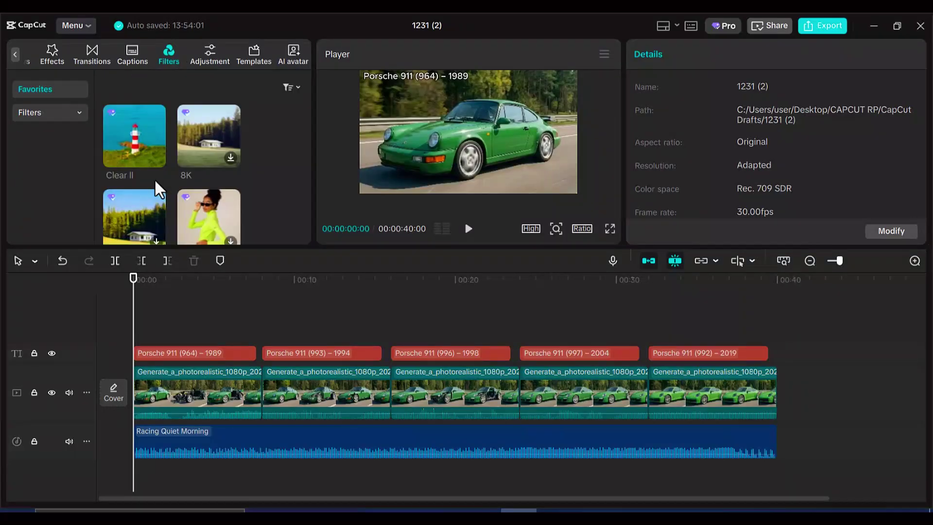
{"action": "left_click_drag", "start_coordinate": [153, 161], "coordinate": [777, 339]}
{"action": "left_click_drag", "start_coordinate": [133, 321], "coordinate": [232, 320]}
{"action": "left_click", "coordinate": [401, 310]}
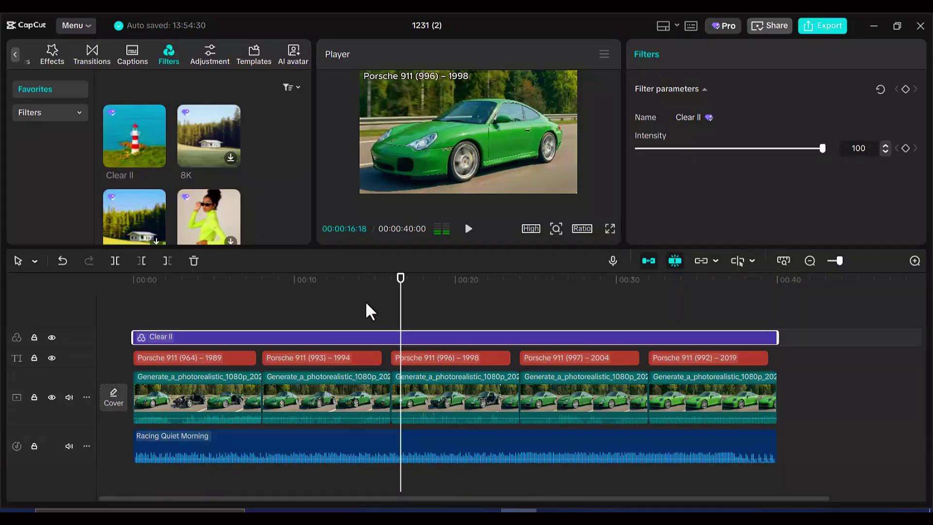
Step: Export the edit as a 1080p H.264 mp4 named 'car evolution'
{"action": "left_click", "coordinate": [822, 27]}
{"action": "type", "text": "car evol"}
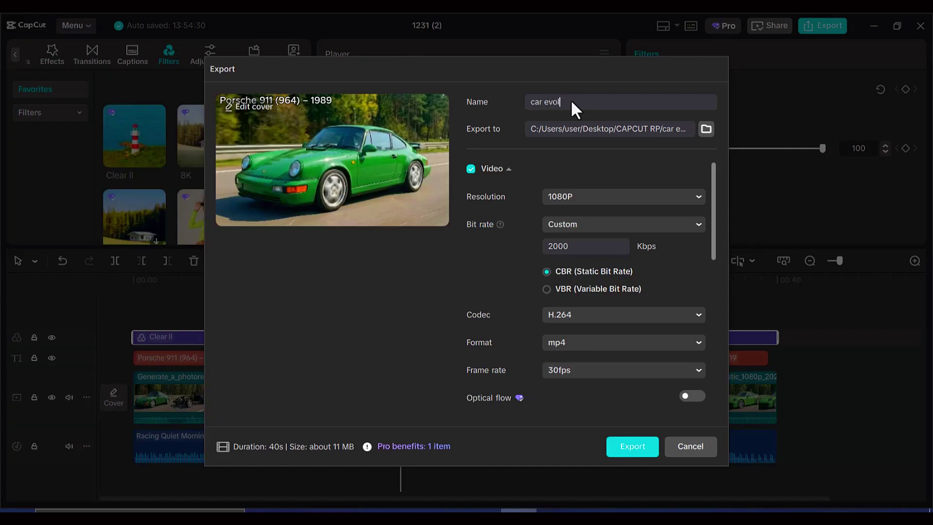
{"action": "type", "text": "ution"}
{"action": "left_click", "coordinate": [633, 447]}
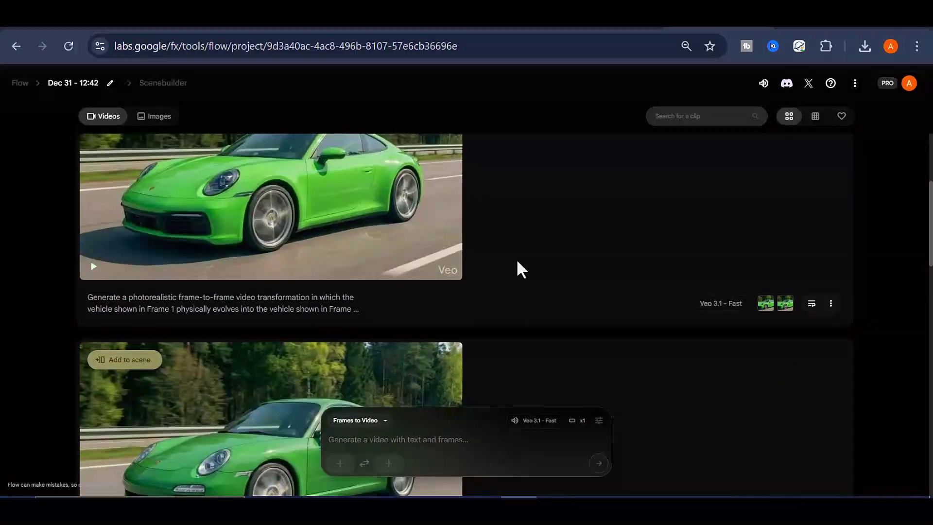
{"action": "scroll", "coordinate": [517, 262], "scroll_direction": "down", "scroll_amount": 5}
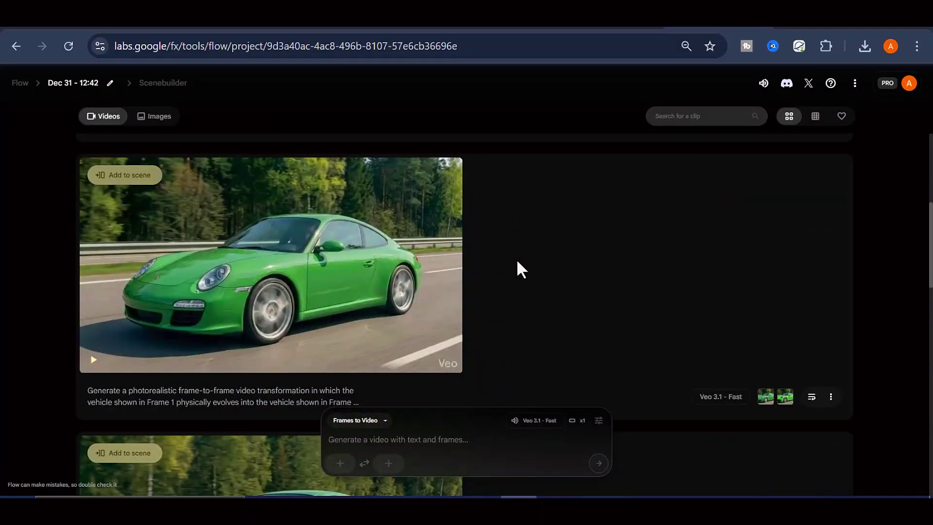
{"action": "scroll", "coordinate": [518, 262], "scroll_direction": "down", "scroll_amount": 2}
{"action": "scroll", "coordinate": [518, 263], "scroll_direction": "down", "scroll_amount": 2}
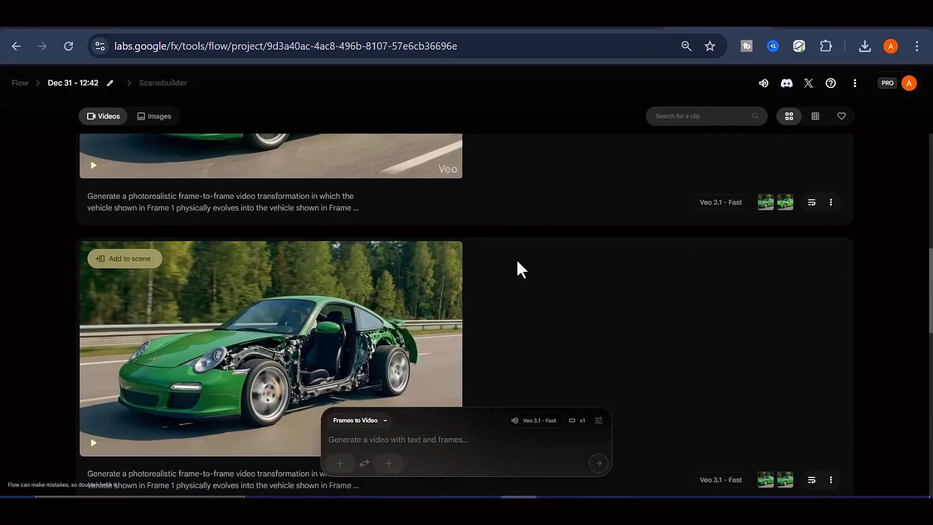
{"action": "scroll", "coordinate": [518, 264], "scroll_direction": "down", "scroll_amount": 2}
{"action": "scroll", "coordinate": [518, 265], "scroll_direction": "down", "scroll_amount": 2}
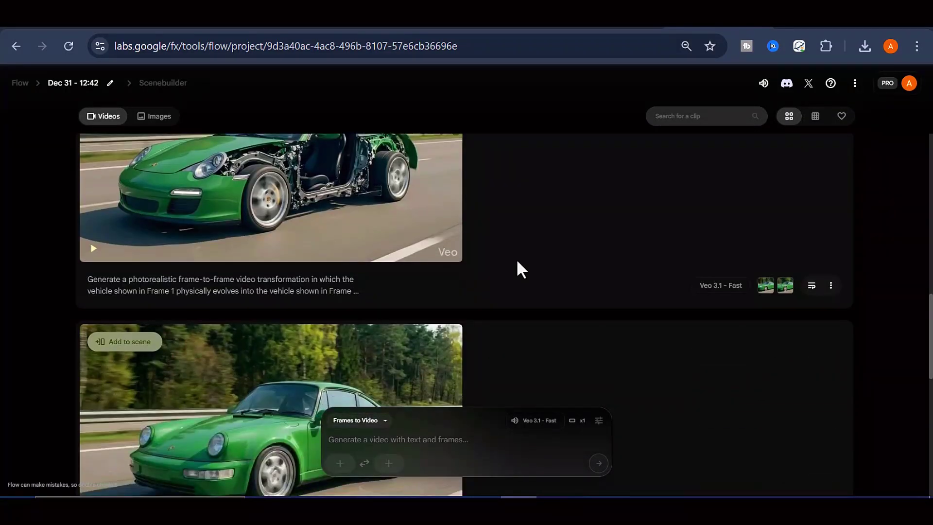
{"action": "scroll", "coordinate": [518, 265], "scroll_direction": "down", "scroll_amount": 2}
{"action": "scroll", "coordinate": [518, 265], "scroll_direction": "down", "scroll_amount": 2}
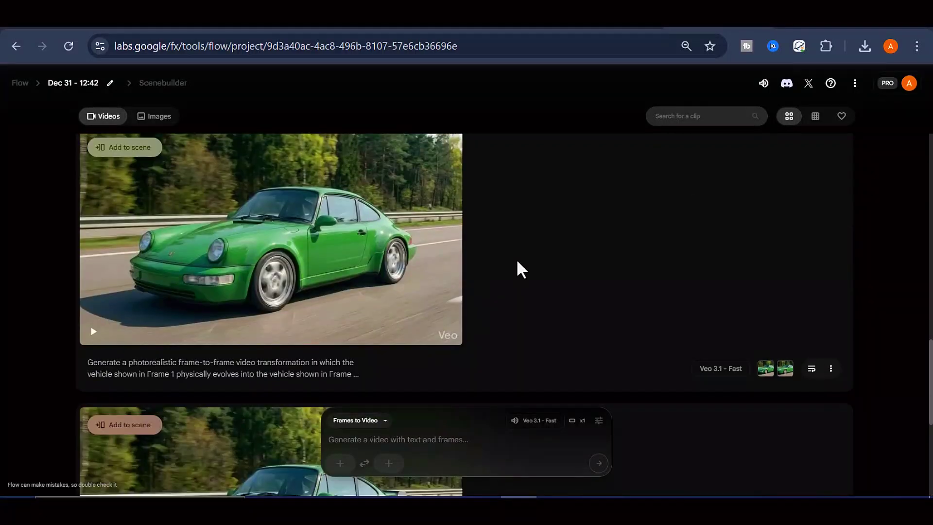
{"action": "scroll", "coordinate": [518, 265], "scroll_direction": "down", "scroll_amount": 2}
{"action": "scroll", "coordinate": [517, 262], "scroll_direction": "down", "scroll_amount": 4}
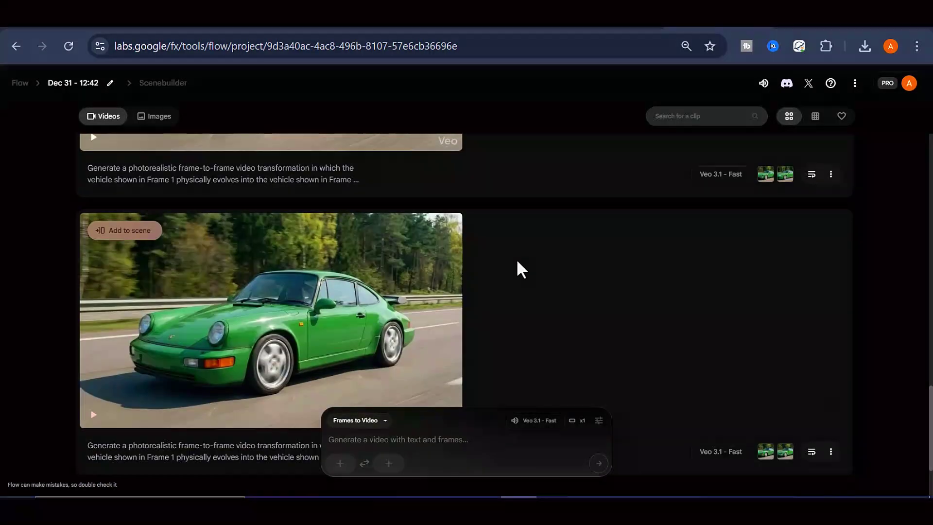
{"action": "scroll", "coordinate": [501, 305], "scroll_direction": "down", "scroll_amount": 3}
{"action": "scroll", "coordinate": [500, 305], "scroll_direction": "up", "scroll_amount": 15}
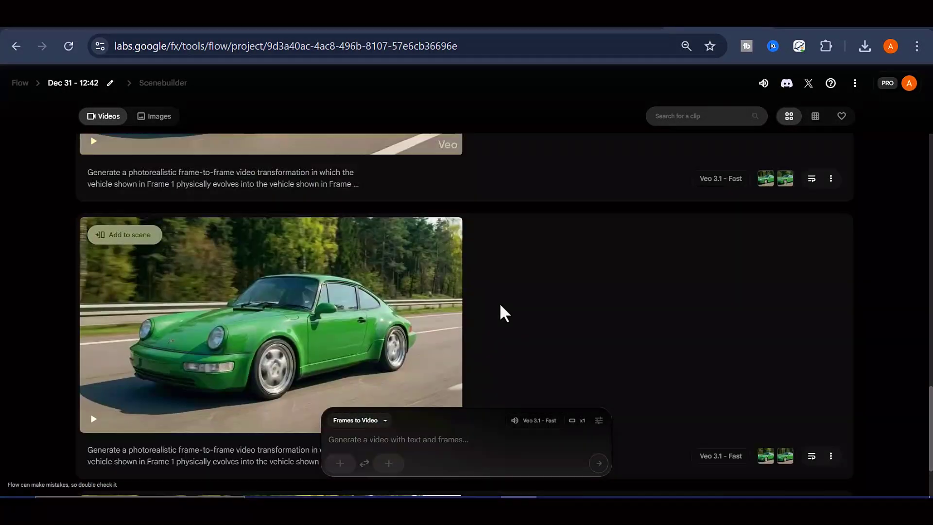
{"action": "scroll", "coordinate": [499, 302], "scroll_direction": "up", "scroll_amount": 1}
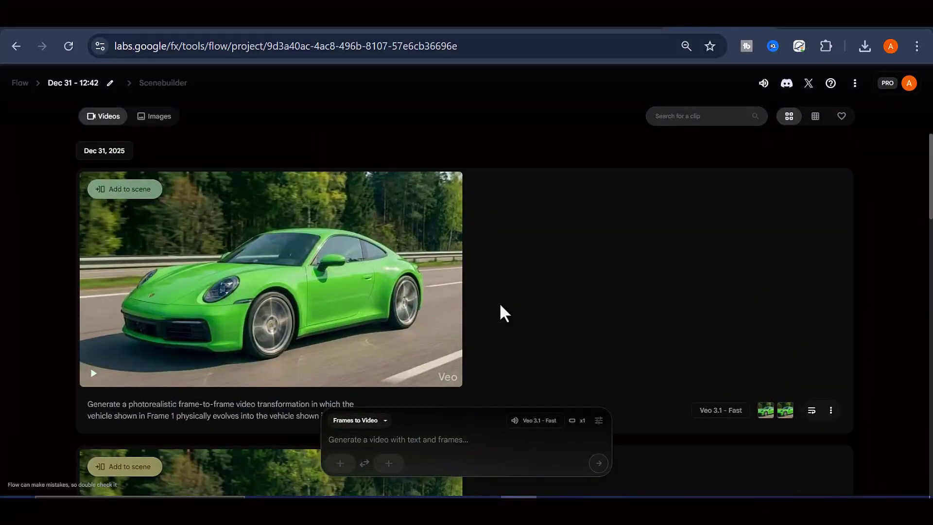
{"action": "scroll", "coordinate": [503, 305], "scroll_direction": "down", "scroll_amount": 8}
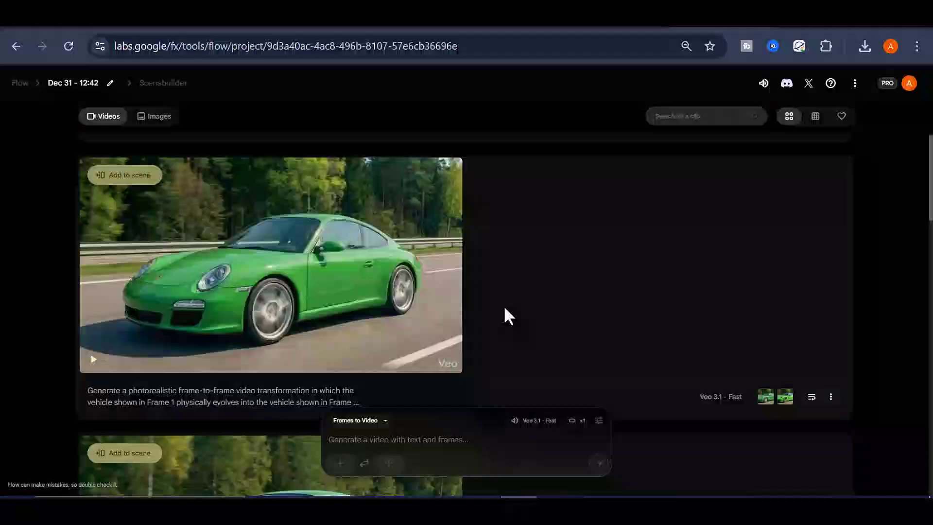
{"action": "scroll", "coordinate": [504, 305], "scroll_direction": "down", "scroll_amount": 3}
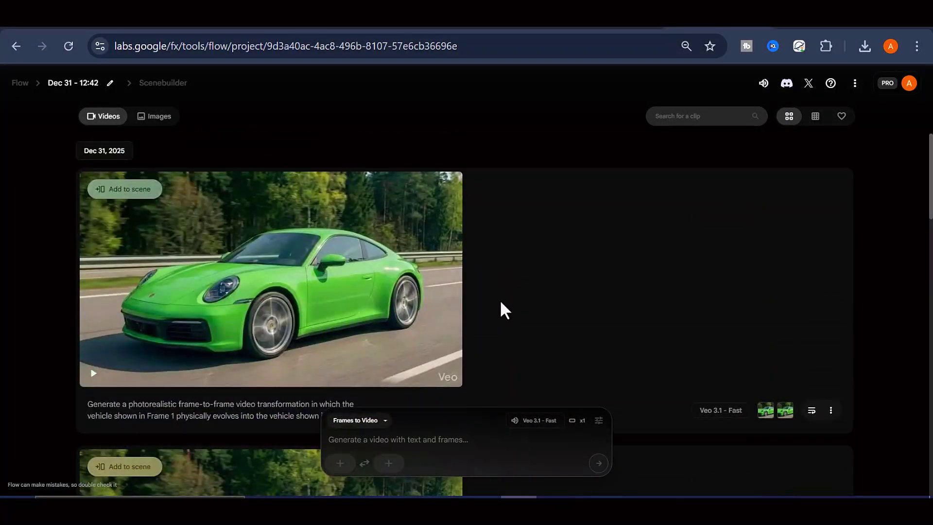
{"action": "mouse_move", "coordinate": [94, 376]}
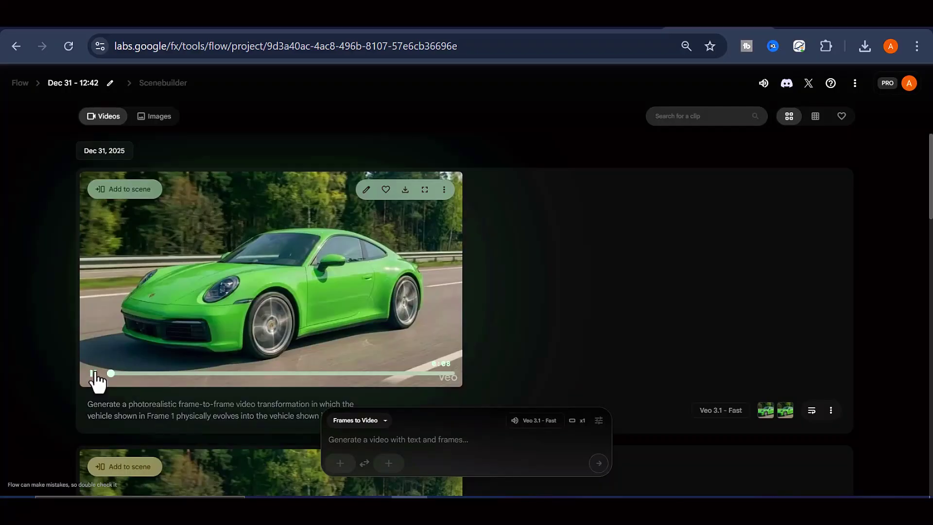